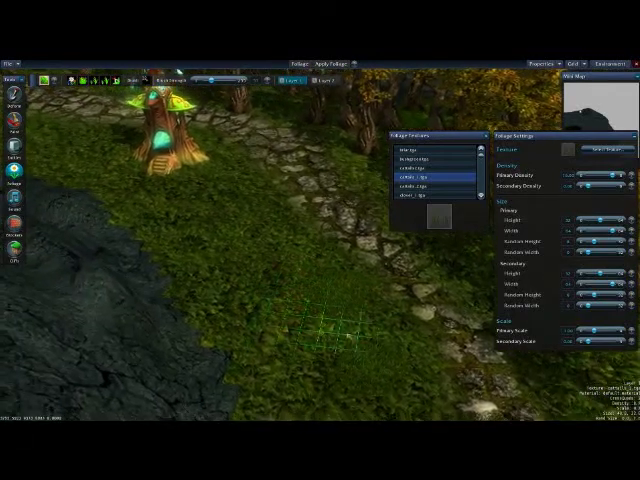
Paint two purple flower foliage patches beside the stone path near the tower, then pick clover
mouse_move(348, 336)
right_mouse_down()
mouse_move(321, 300)
mouse_move(311, 304)
mouse_move(293, 272)
right_mouse_up()
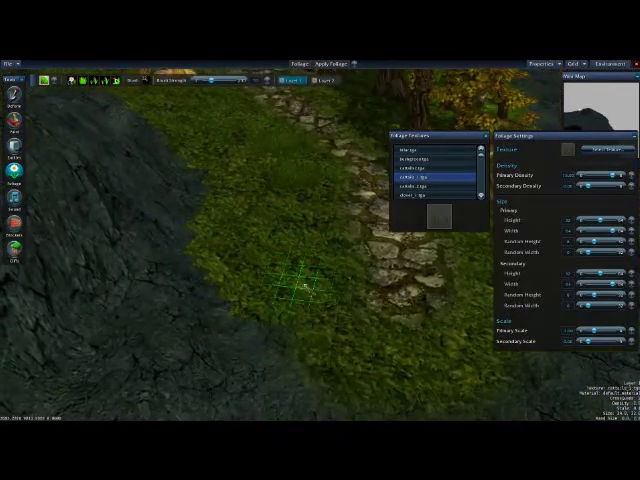
right_click_drag(325, 318, 320, 314)
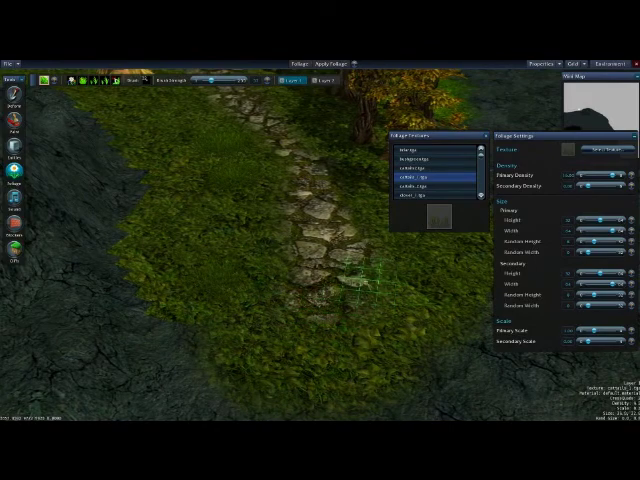
mouse_move(355, 275)
right_mouse_down()
mouse_move(335, 255)
mouse_move(214, 204)
mouse_move(250, 312)
right_mouse_up()
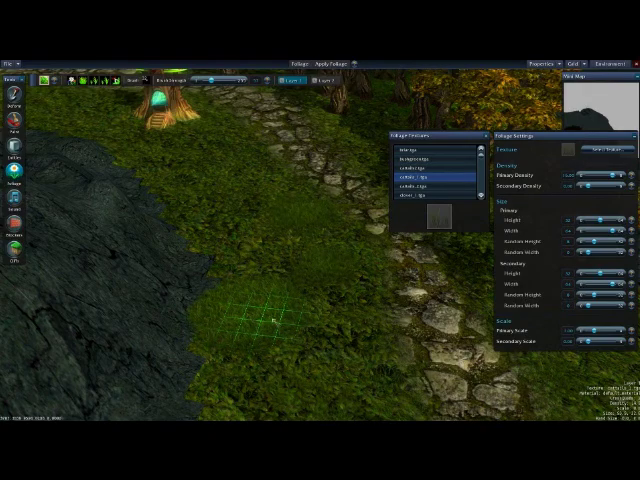
mouse_move(273, 320)
right_mouse_down()
mouse_move(283, 303)
mouse_move(245, 288)
right_mouse_up()
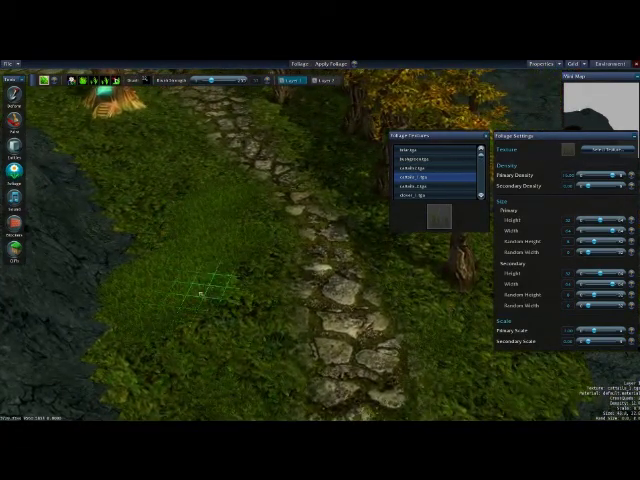
mouse_move(285, 300)
right_mouse_down()
mouse_move(287, 270)
mouse_move(257, 268)
mouse_move(172, 320)
right_mouse_up()
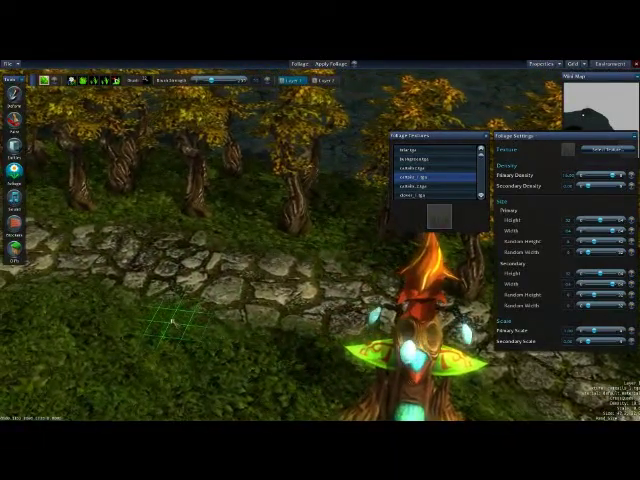
mouse_move(172, 320)
right_mouse_down()
mouse_move(157, 305)
mouse_move(130, 300)
right_mouse_up()
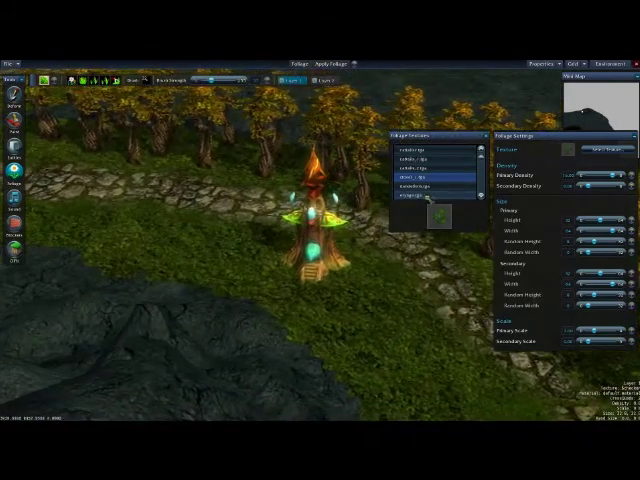
left_click(420, 195)
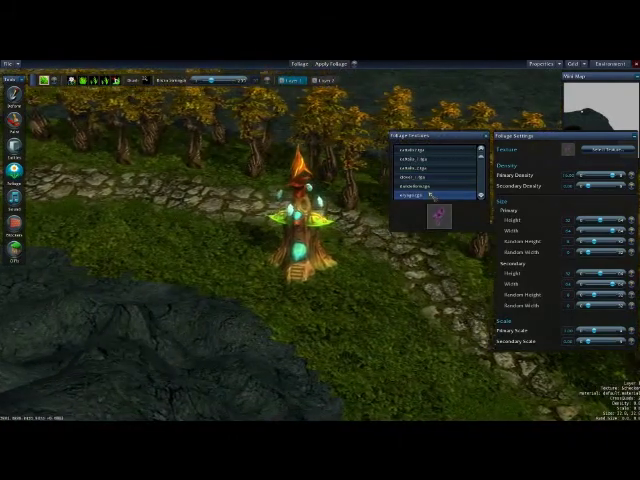
scroll(432, 196, "down", 1)
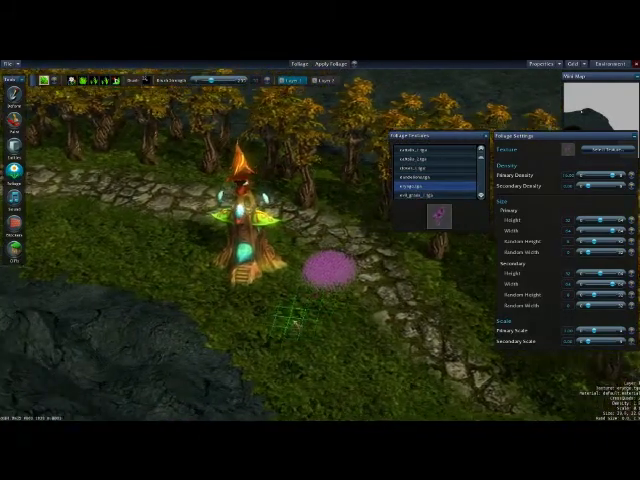
scroll(292, 318, "up", 2)
scroll(300, 280, "up", 2)
scroll(330, 185, "up", 2)
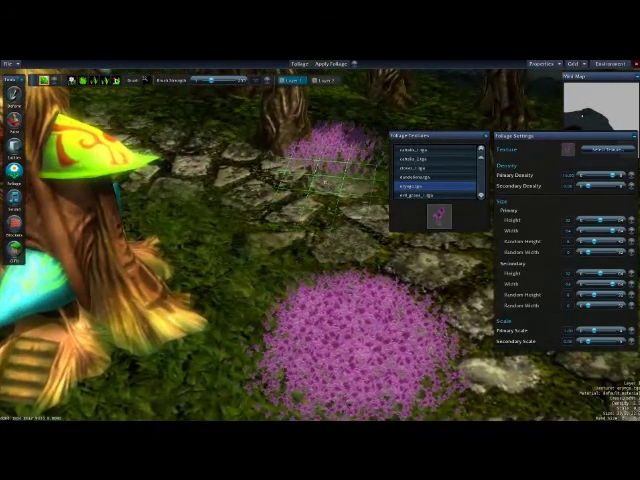
scroll(235, 265, "down", 3)
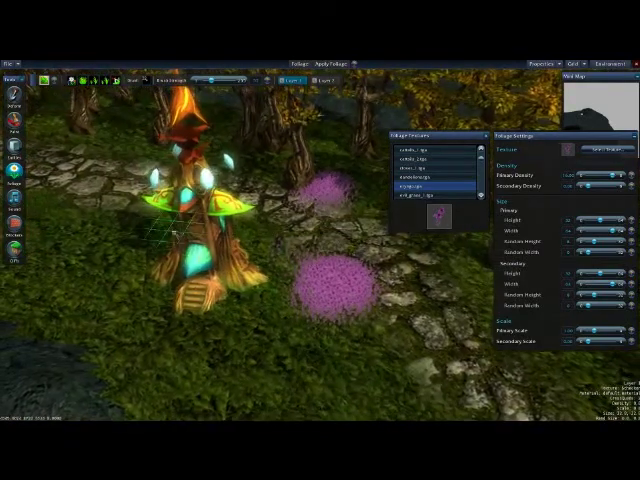
scroll(105, 235, "down", 2)
left_click(419, 168)
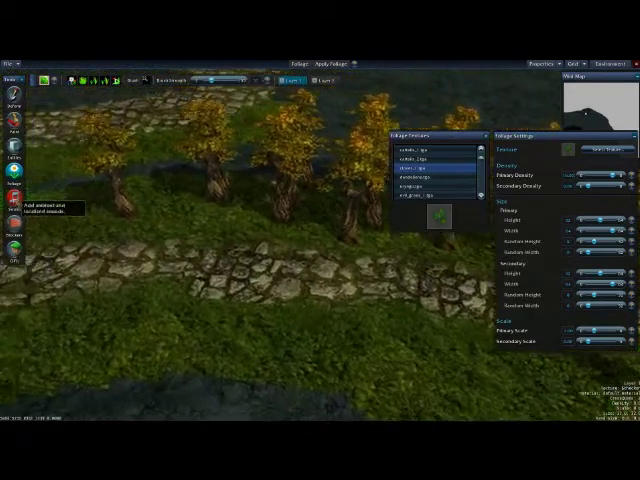
Switch to the Blockers tool and bring the rocky cliffs into view
left_click(14, 197)
left_click(14, 222)
mouse_move(215, 238)
middle_mouse_down()
mouse_move(365, 305)
mouse_move(44, 80)
middle_mouse_up()
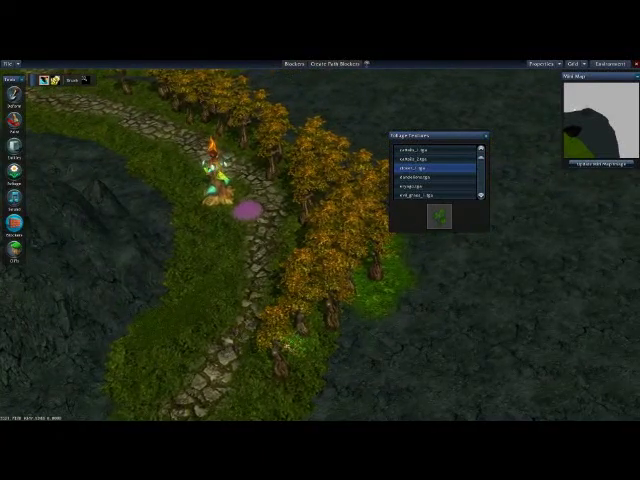
middle_click_drag(300, 240, 300, 300)
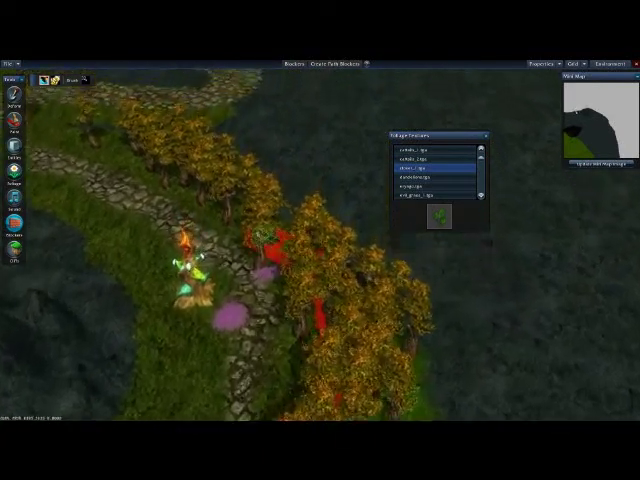
mouse_move(300, 240)
middle_mouse_down()
mouse_move(300, 320)
mouse_move(300, 300)
middle_mouse_up()
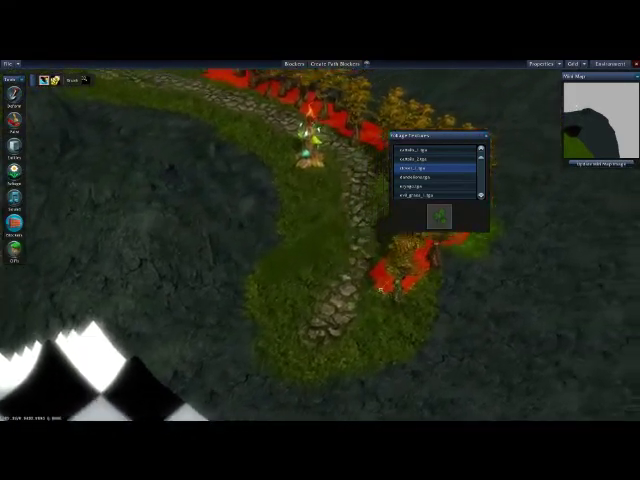
middle_click_drag(315, 230, 315, 205)
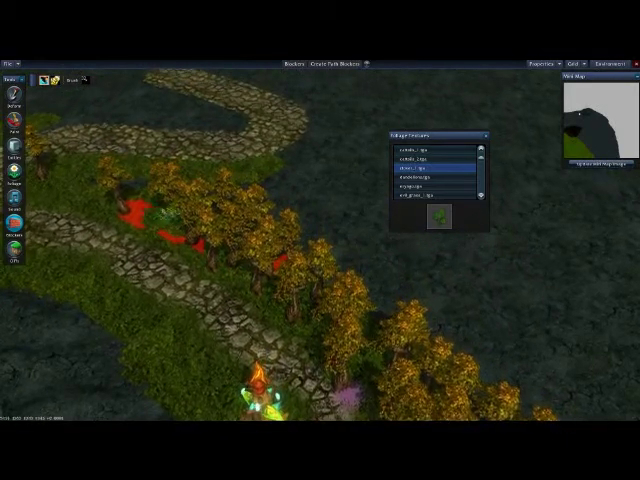
mouse_move(95, 237)
middle_mouse_down()
mouse_move(229, 264)
mouse_move(333, 364)
mouse_move(295, 340)
middle_mouse_up()
Paint a red path blocker ring around the edge of the rocky hill
left_click_drag(295, 340, 320, 310)
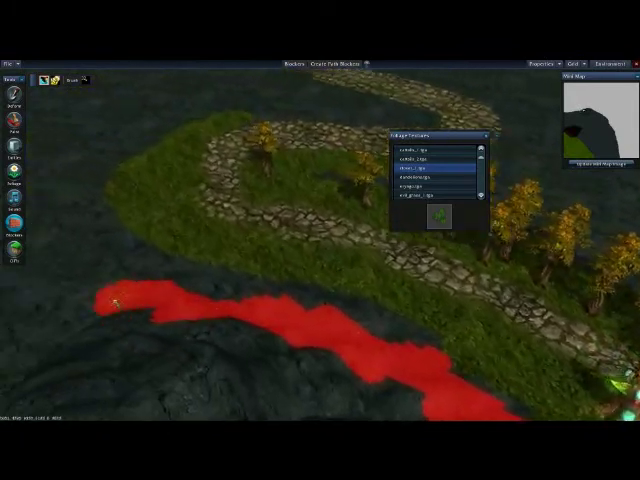
mouse_move(115, 303)
left_mouse_down()
mouse_move(89, 354)
mouse_move(121, 383)
mouse_move(286, 393)
mouse_move(381, 323)
left_mouse_up()
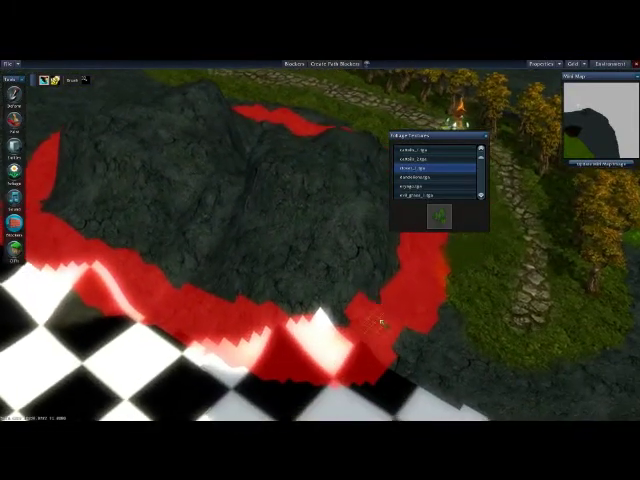
mouse_move(381, 323)
middle_mouse_down()
mouse_move(254, 314)
mouse_move(197, 297)
middle_mouse_up()
mouse_move(222, 275)
middle_mouse_down()
mouse_move(447, 290)
mouse_move(360, 255)
middle_mouse_up()
mouse_move(197, 247)
middle_mouse_down()
mouse_move(343, 261)
mouse_move(393, 304)
mouse_move(350, 296)
mouse_move(270, 305)
mouse_move(340, 300)
mouse_move(350, 257)
mouse_move(321, 300)
mouse_move(300, 312)
mouse_move(321, 307)
mouse_move(300, 314)
mouse_move(317, 317)
mouse_move(333, 305)
mouse_move(317, 304)
mouse_move(325, 303)
mouse_move(267, 271)
mouse_move(231, 220)
middle_mouse_up()
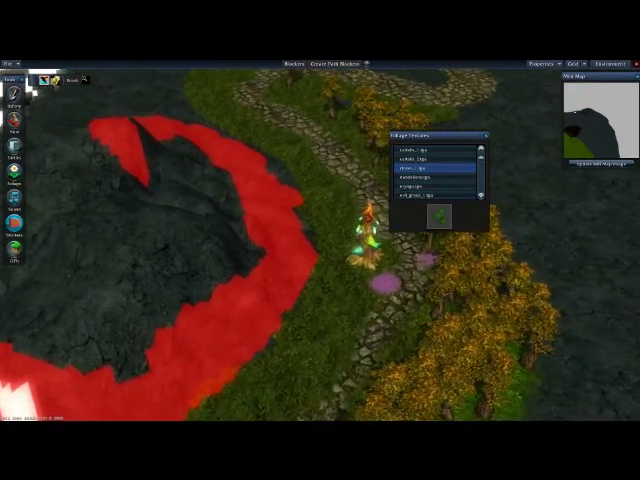
left_click(44, 80)
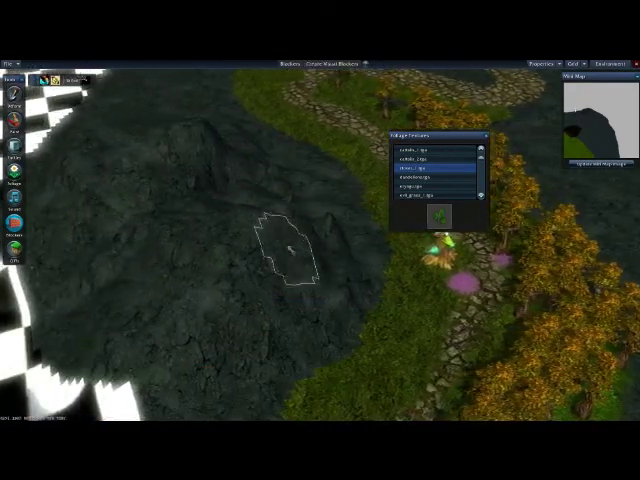
Paint a visual blocker area over the rocky hill and bring up Load Map
mouse_move(286, 243)
left_mouse_down()
mouse_move(200, 200)
mouse_move(288, 263)
left_mouse_up()
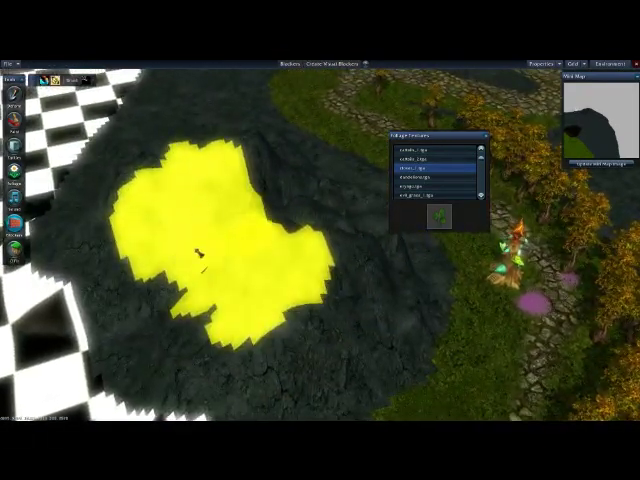
left_click(8, 63)
left_click(17, 82)
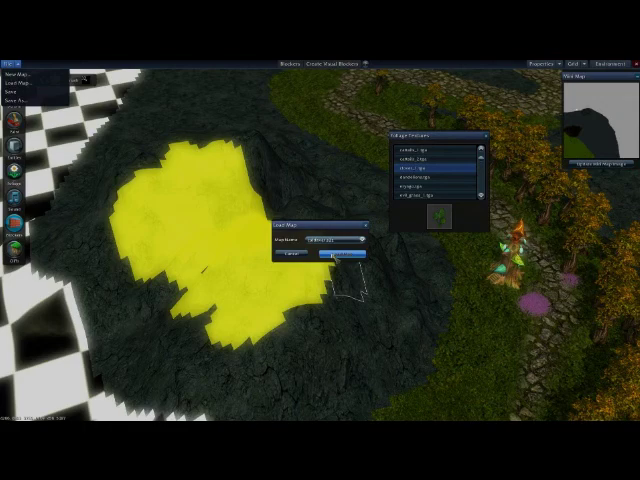
Load the chosen forested map and pan toward its yellow visual blocker outlines
left_click(340, 254)
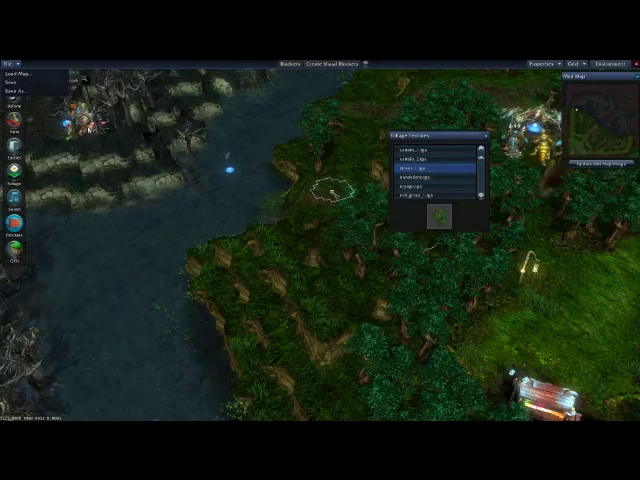
key("Up")
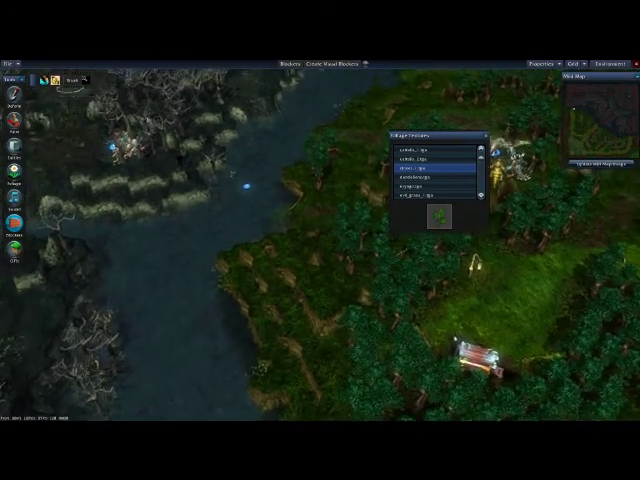
key("Up")
key("Right")
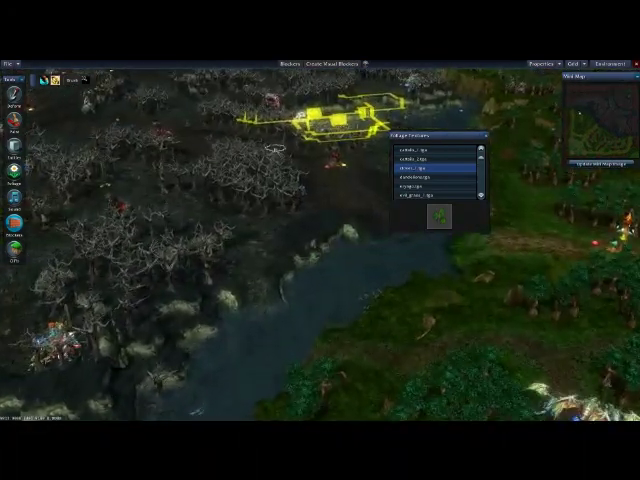
key("Up")
key("Right")
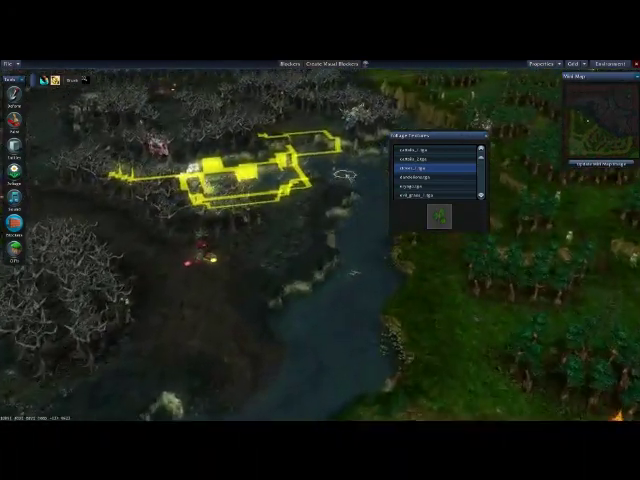
key("Left")
key("Down")
key("Up")
key("Right")
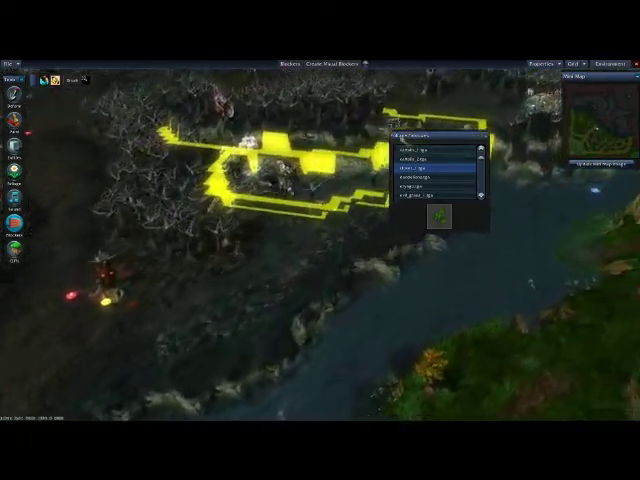
scroll(450, 308, "up", 2)
scroll(400, 285, "up", 3)
scroll(350, 265, "up", 3)
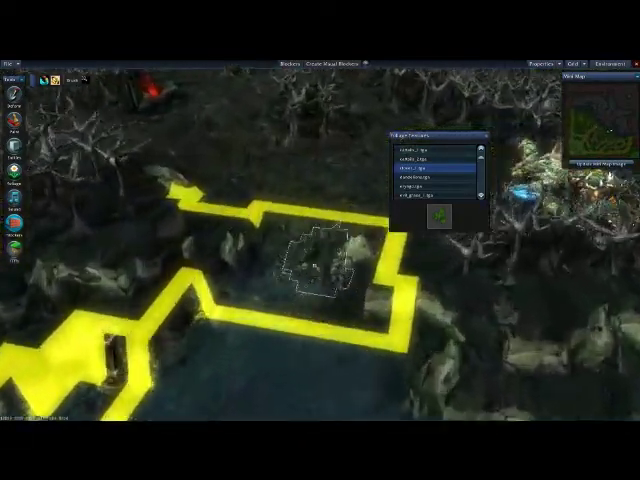
scroll(307, 246, "up", 2)
Survey the blocker outlines over the dark forest, then display the path blockers
key("Up")
key("Left")
key("Left")
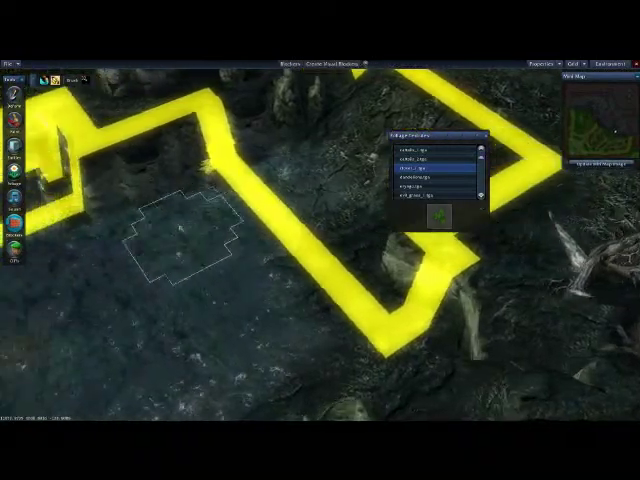
key("Up")
key("Left")
key("Up")
key("Right")
key("Up")
key("Up")
key("Right")
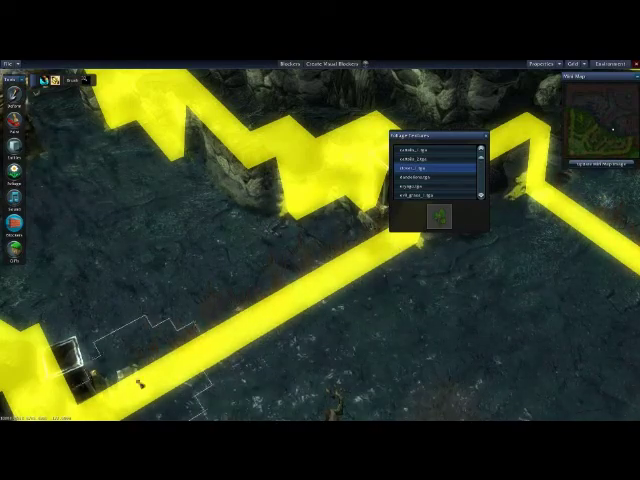
scroll(400, 300, "down", 3)
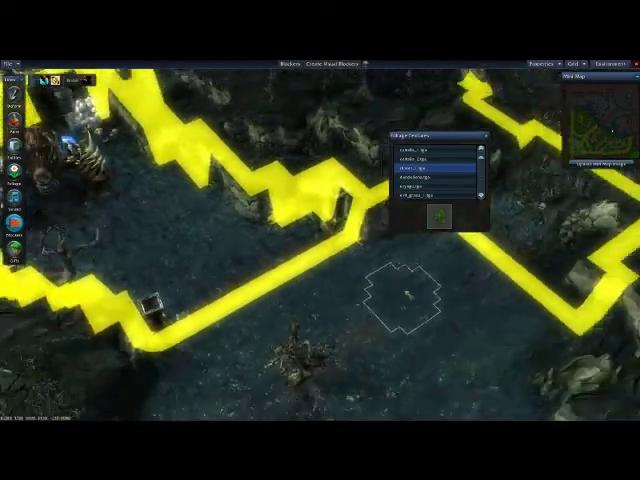
scroll(393, 286, "down", 3)
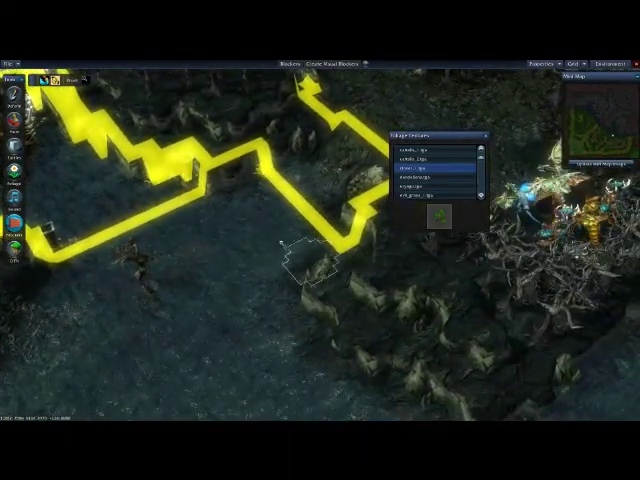
left_click(55, 80)
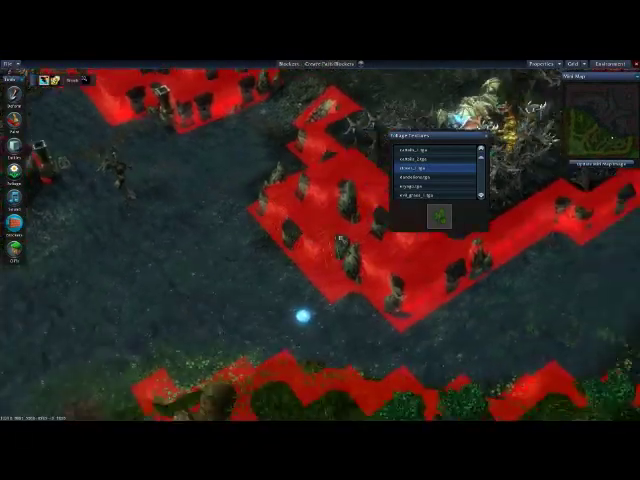
Paint red path blockers along the rocky ridge beside the river
mouse_move(304, 314)
middle_mouse_down()
mouse_move(262, 237)
mouse_move(188, 257)
middle_mouse_up()
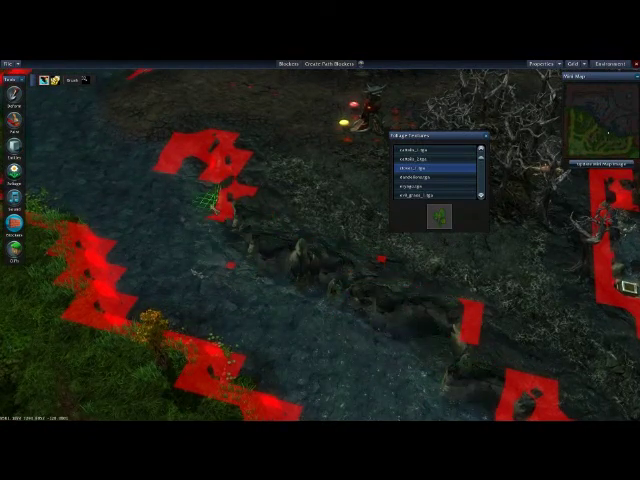
mouse_move(211, 259)
middle_mouse_down()
mouse_move(236, 200)
mouse_move(245, 200)
mouse_move(266, 250)
middle_mouse_up()
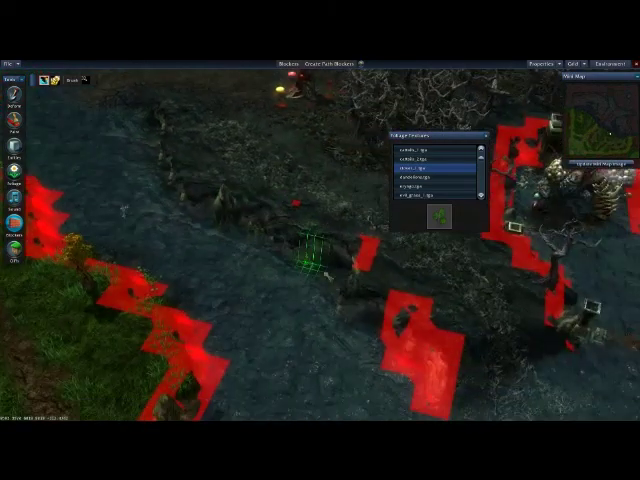
mouse_move(307, 250)
middle_mouse_down()
mouse_move(221, 200)
mouse_move(264, 236)
mouse_move(275, 185)
mouse_move(279, 224)
mouse_move(317, 279)
mouse_move(257, 271)
mouse_move(283, 250)
middle_mouse_up()
mouse_move(250, 214)
middle_mouse_down()
mouse_move(287, 222)
mouse_move(280, 200)
mouse_move(273, 201)
mouse_move(300, 201)
mouse_move(290, 201)
middle_mouse_up()
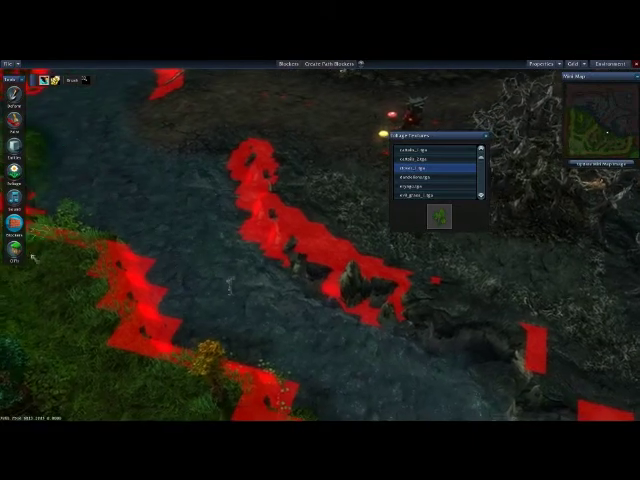
Raise a stepped cliff plateau on the cracked ground using a large brush shape
left_click(14, 249)
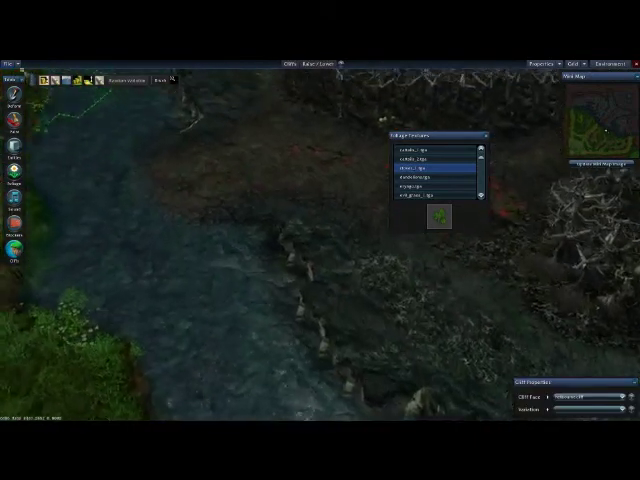
middle_click_drag(207, 190, 267, 250)
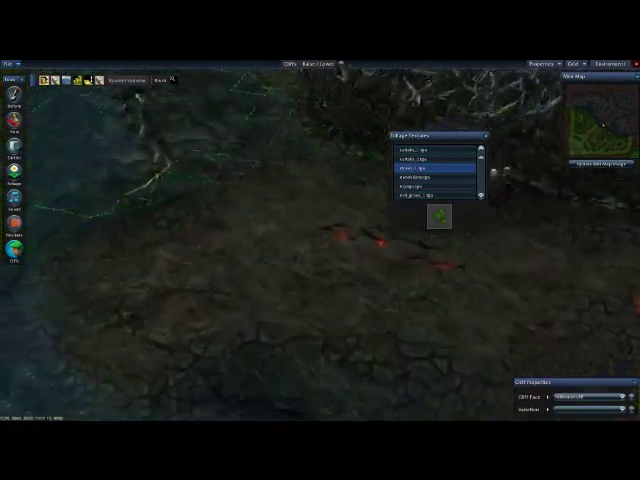
left_click(170, 80)
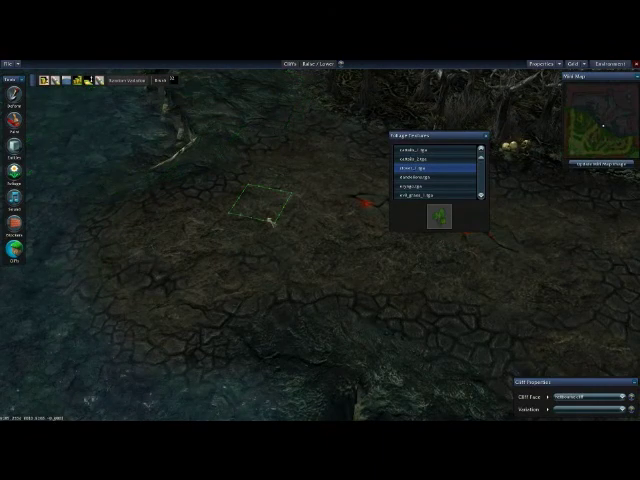
left_click(172, 80)
left_click(175, 97)
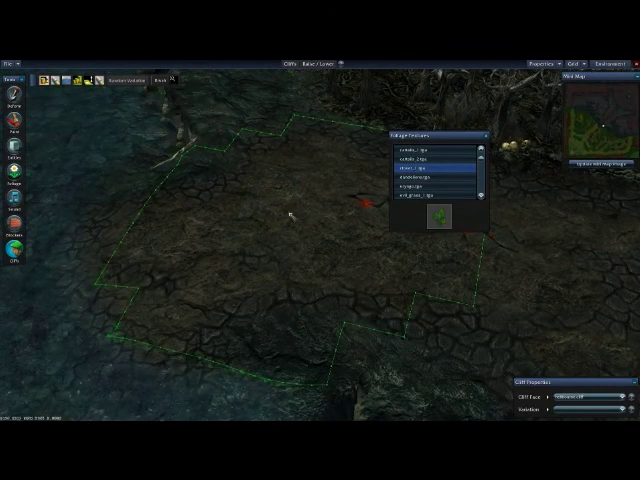
left_click(289, 214)
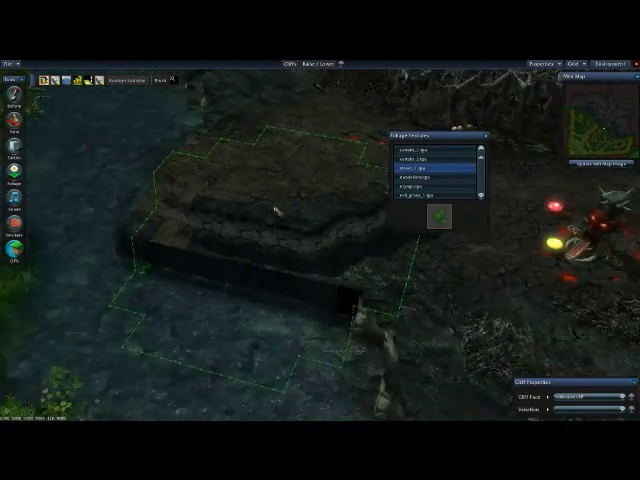
Load the saved map with the dirt path winding through dead trees
left_click(12, 64)
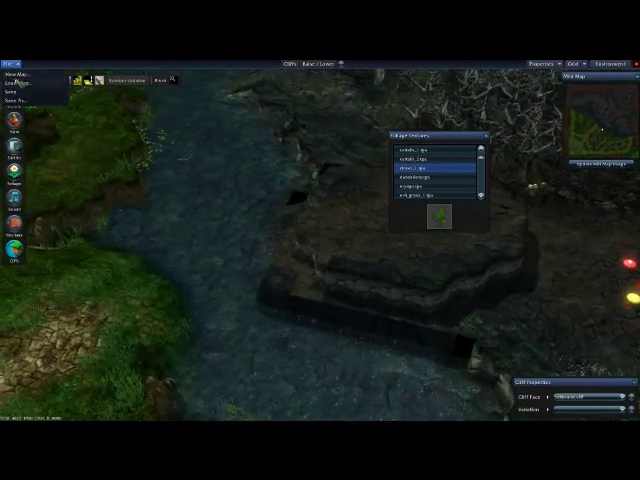
left_click(20, 83)
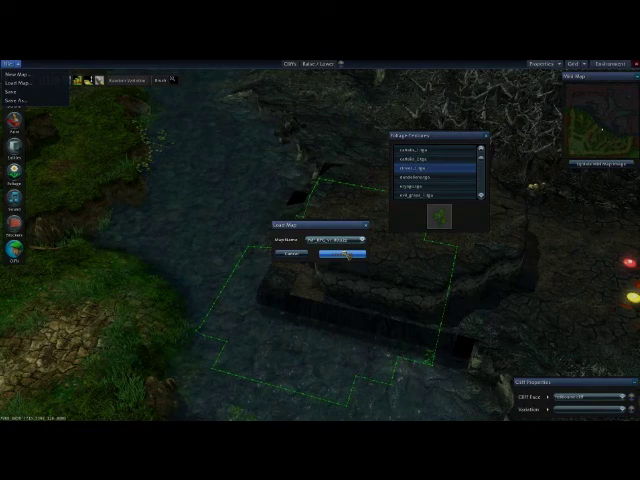
left_click(345, 256)
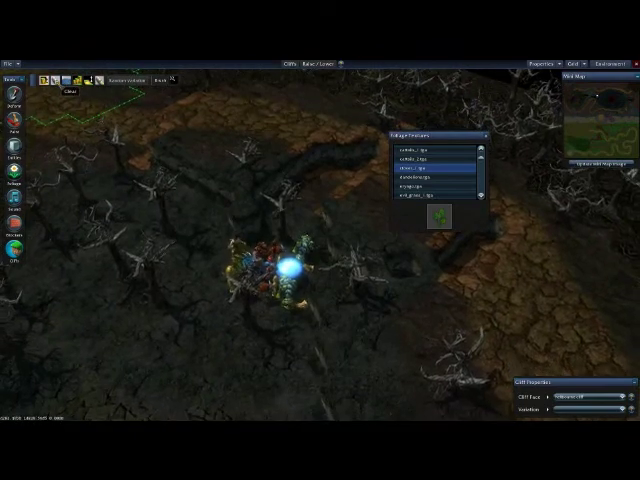
Clear the sunken cliff trench from the dirt road, then pick another cliff mode
left_click(55, 80)
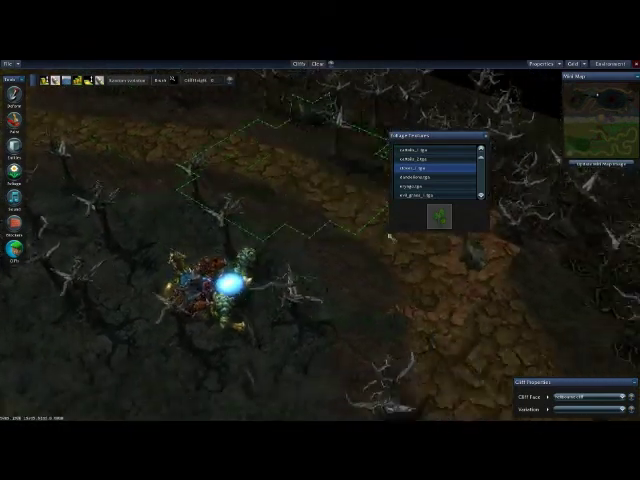
key("Down")
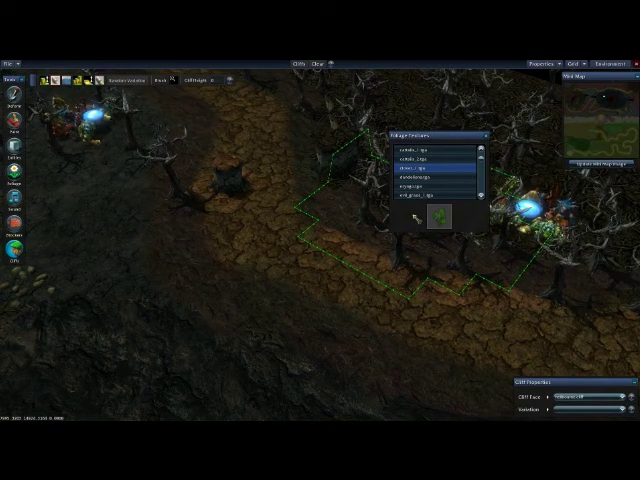
key("Up")
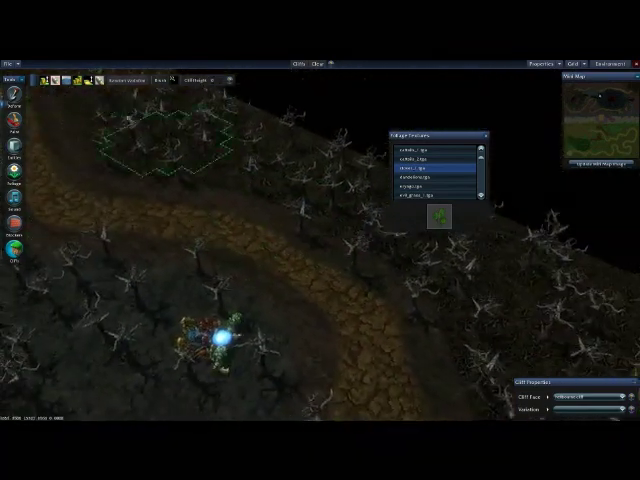
left_click(77, 80)
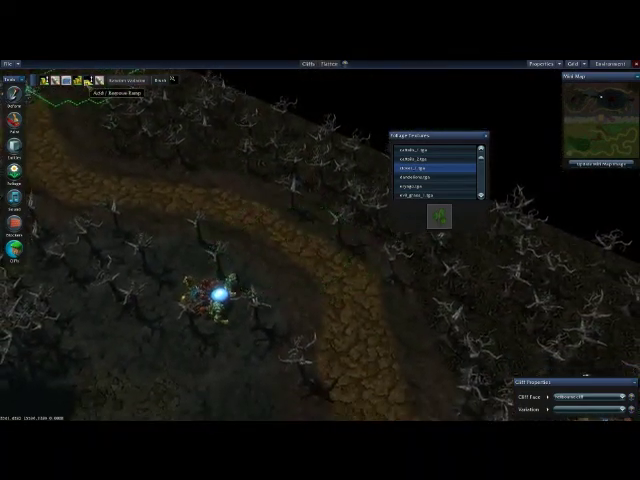
Raise a tiered cliff block beside the dirt path and orbit to inspect its tiers
left_click(43, 80)
left_click(274, 218)
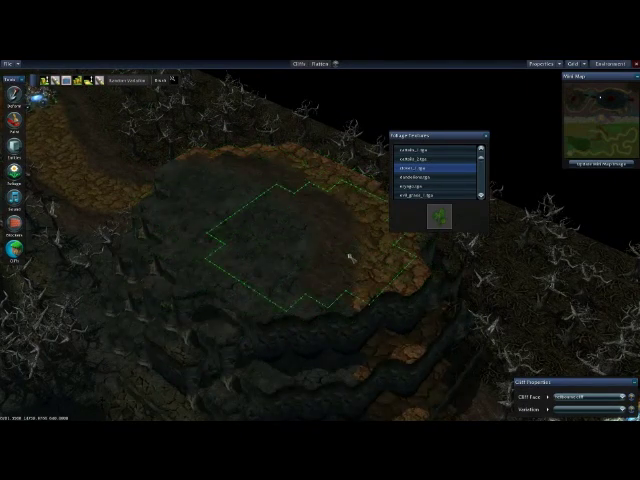
mouse_move(205, 240)
middle_mouse_down()
mouse_move(315, 253)
mouse_move(96, 139)
middle_mouse_up()
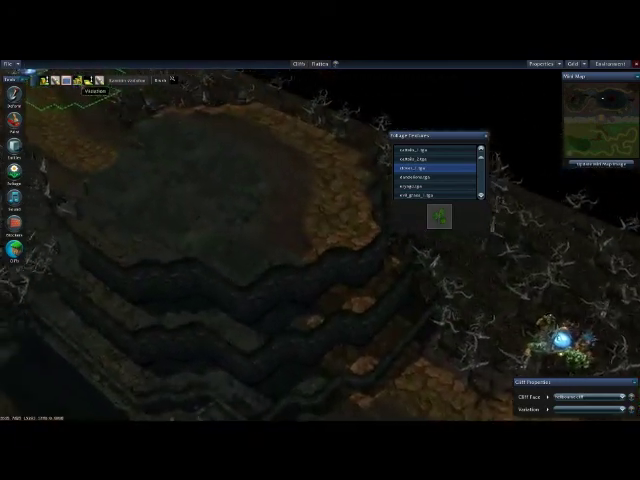
mouse_move(312, 291)
middle_mouse_down()
mouse_move(317, 261)
mouse_move(340, 293)
mouse_move(335, 311)
mouse_move(201, 271)
mouse_move(214, 243)
mouse_move(296, 311)
mouse_move(252, 312)
mouse_move(259, 317)
mouse_move(259, 300)
mouse_move(297, 307)
mouse_move(224, 239)
mouse_move(230, 259)
mouse_move(271, 299)
mouse_move(115, 248)
mouse_move(134, 234)
mouse_move(111, 214)
mouse_move(107, 179)
mouse_move(49, 214)
mouse_move(57, 224)
mouse_move(91, 164)
mouse_move(233, 149)
mouse_move(206, 138)
middle_mouse_up()
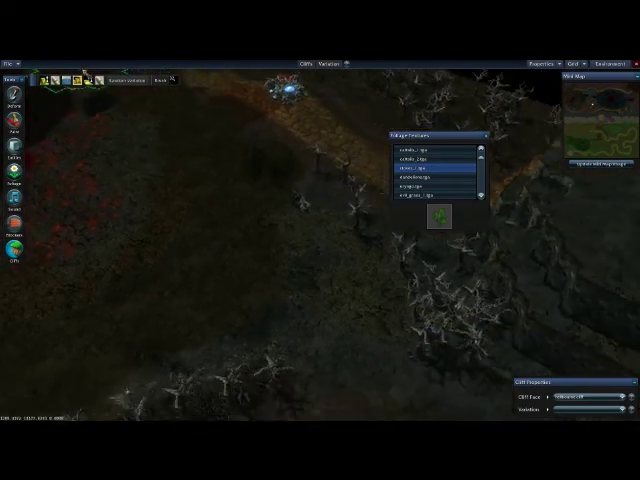
Cut a gap into the cliff ridge on the grassy cobblestone ground
key("Up")
key("Right")
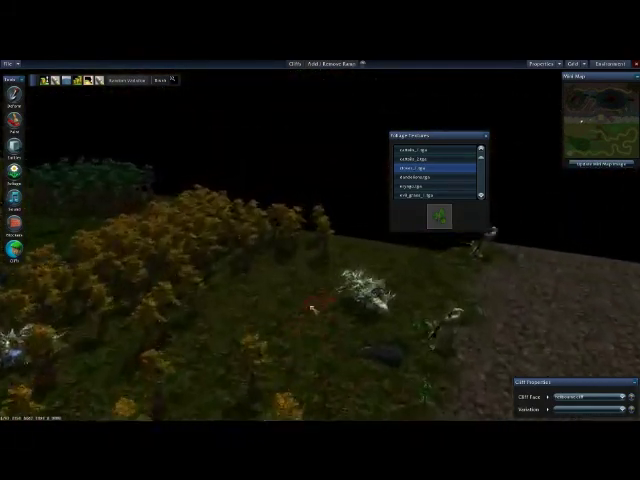
scroll(333, 316, "up", 3)
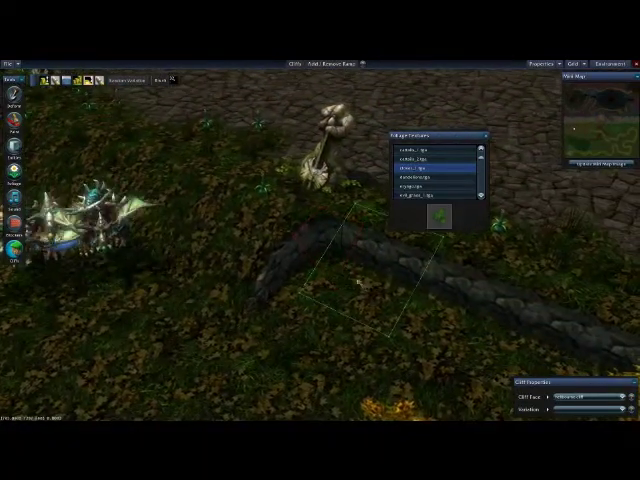
left_click(358, 283)
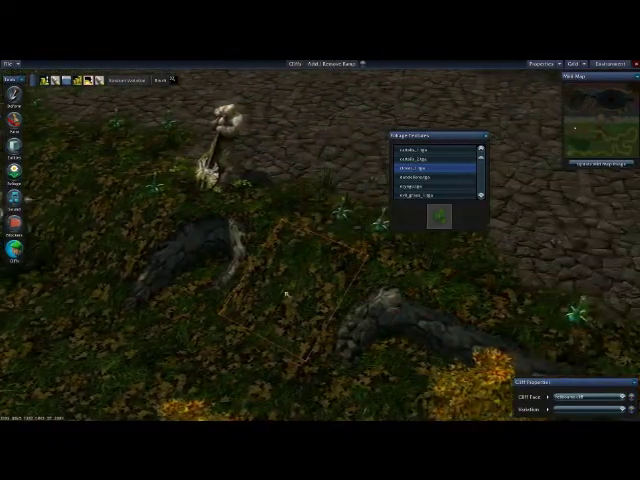
key("Up")
key("Right")
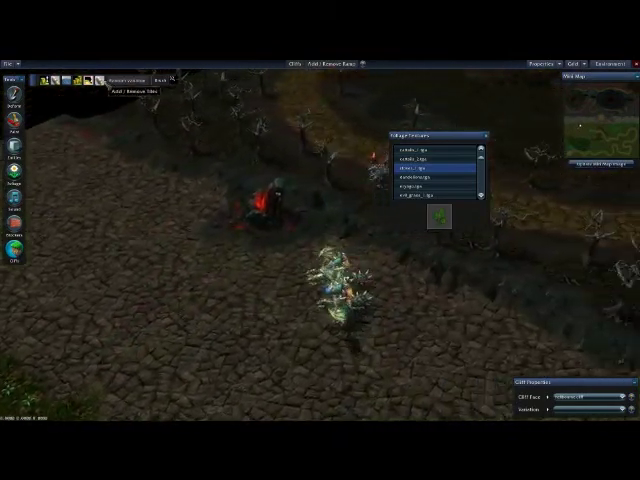
Pan around the fountain area and tilt the camera closer to the terrain past the lava
key("Right")
key("Left")
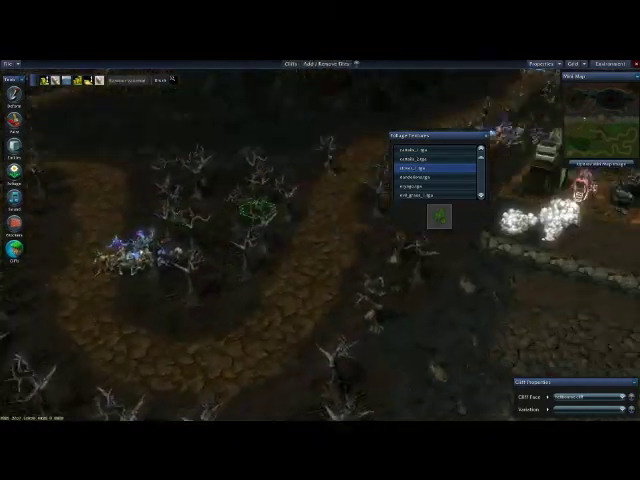
key("Right")
key("Down")
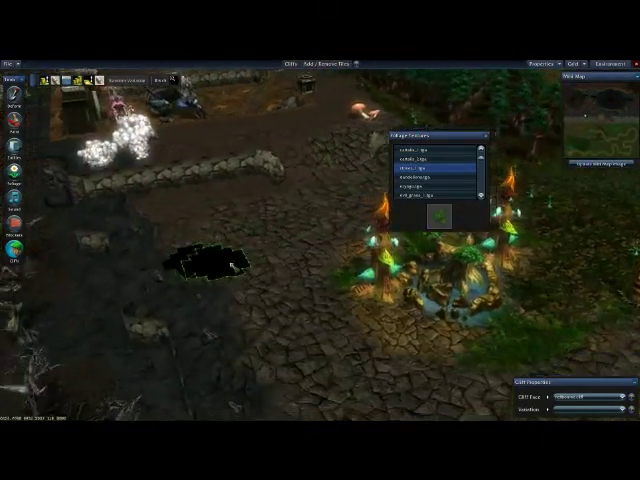
key("Up")
key("Left")
key("Right")
key("Left")
key("Up")
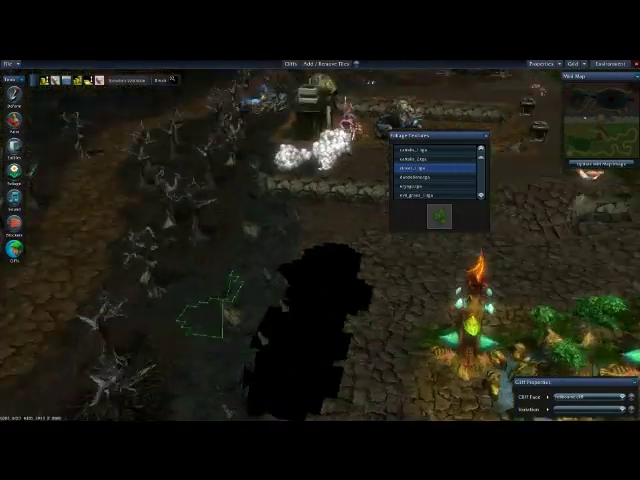
scroll(210, 318, "down", 2)
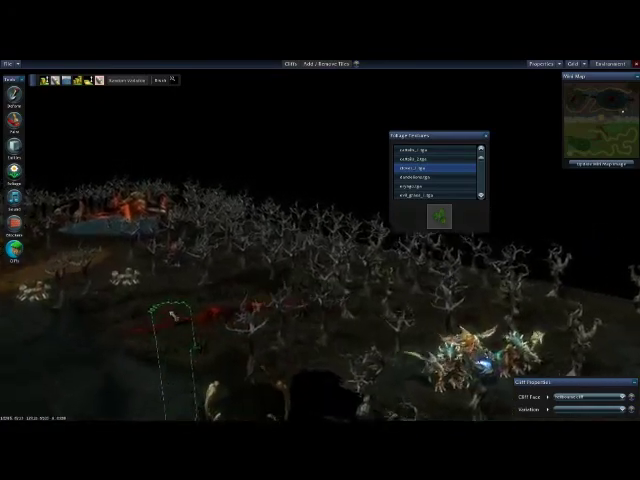
scroll(175, 316, "up", 5)
middle_click_drag(183, 304, 310, 372)
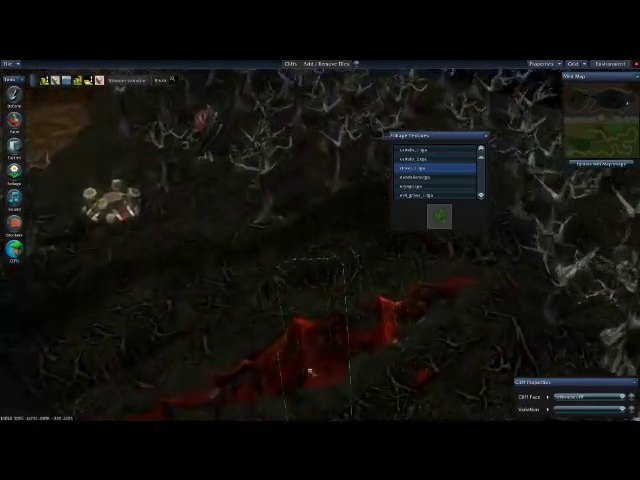
key("Down")
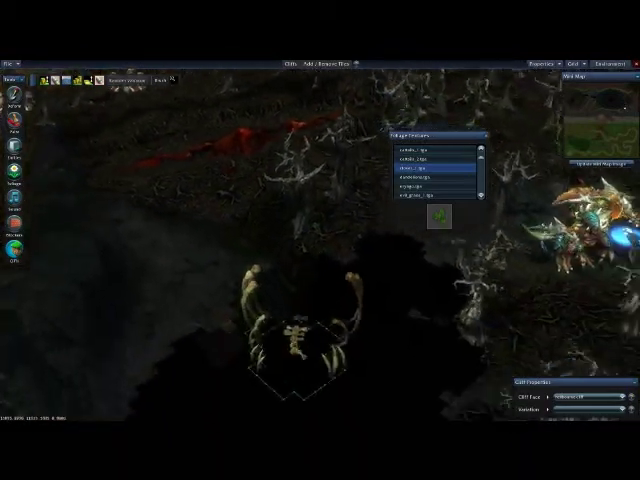
scroll(297, 345, "down", 5)
scroll(298, 342, "down", 2)
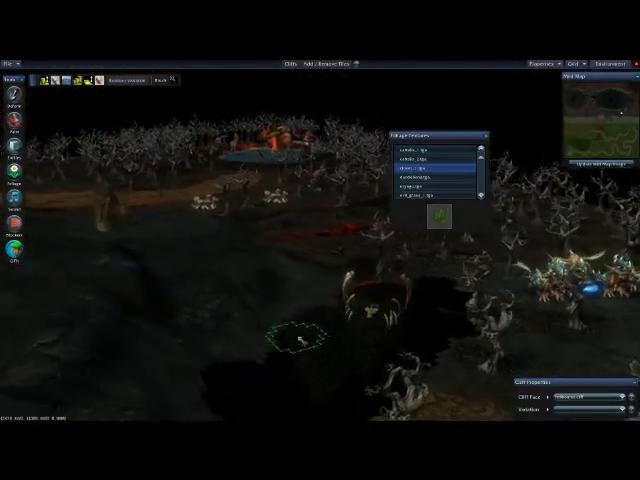
key("Up")
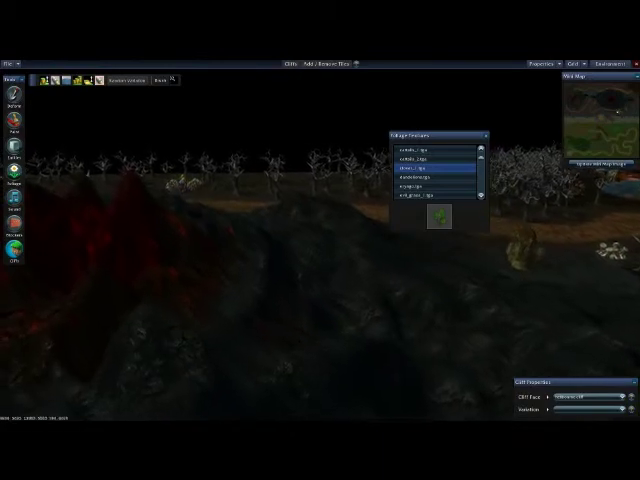
scroll(187, 203, "up", 2)
scroll(187, 203, "up", 3)
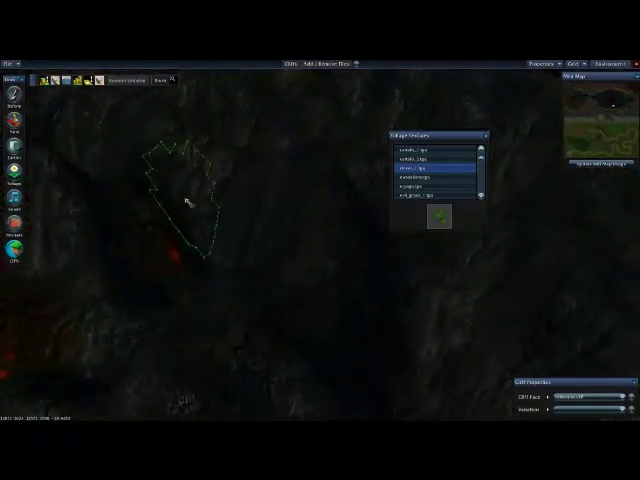
scroll(187, 203, "down", 3)
scroll(187, 203, "down", 2)
In entity mode, select the lava-pool well and close the Foliage Textures panel
left_click(14, 145)
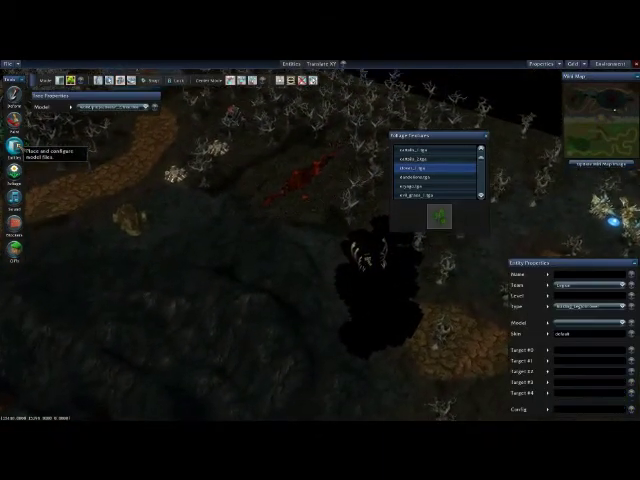
key("Up")
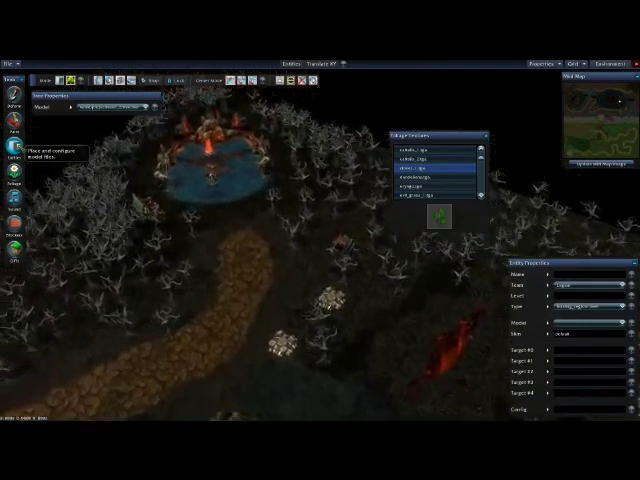
key("Up")
scroll(290, 260, "up", 2)
scroll(290, 260, "up", 2)
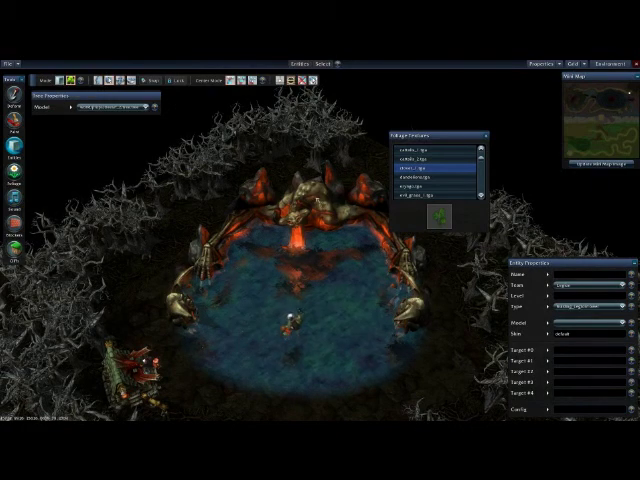
left_click(190, 192)
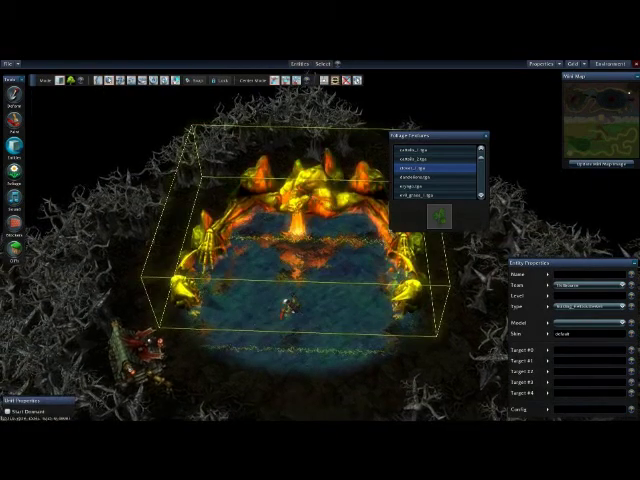
key("Down")
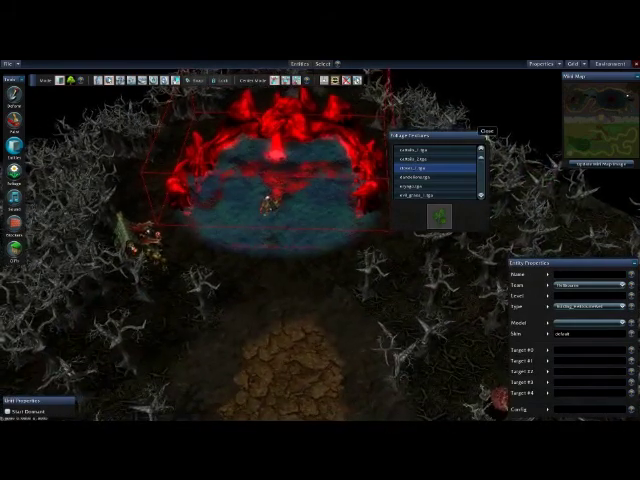
left_click(487, 131)
scroll(360, 213, "up", 3)
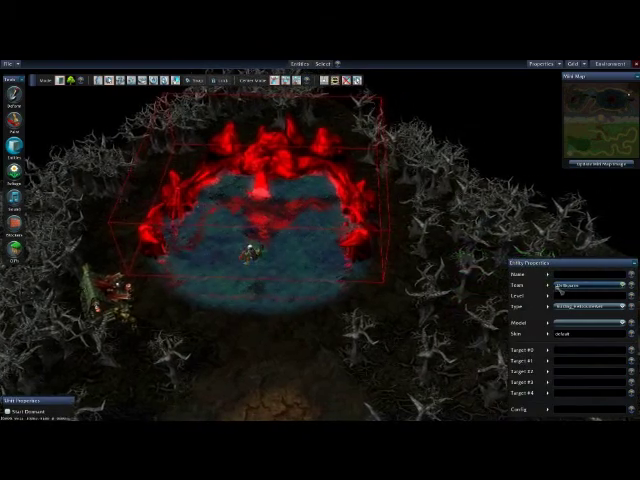
Place a Building_Entrance entity on the dirt path, then delete it
key("Down")
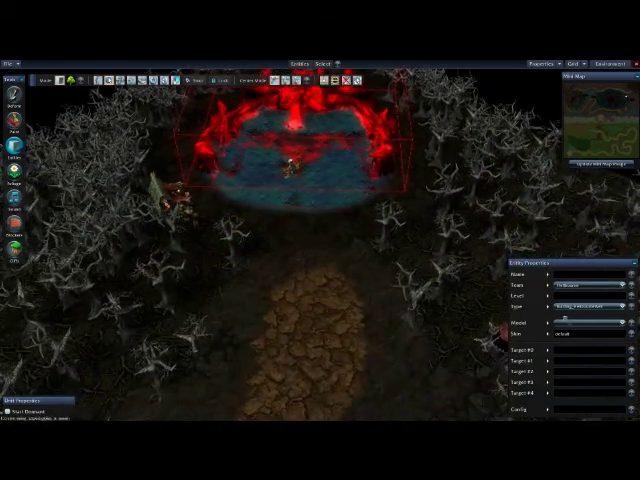
key("Escape")
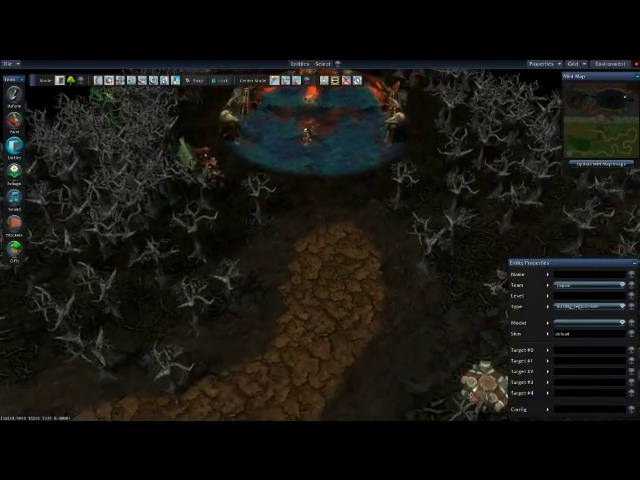
left_click(576, 306)
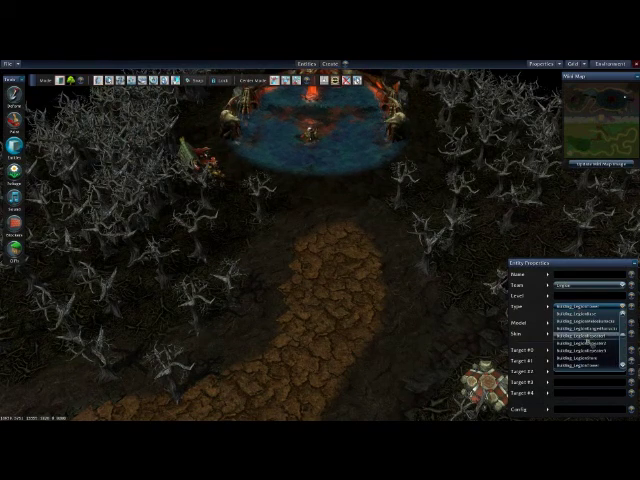
scroll(597, 343, "up", 1)
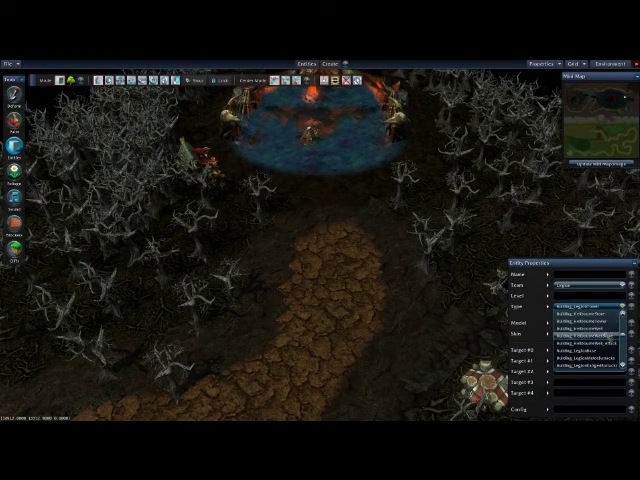
left_click(590, 335)
left_click(308, 296)
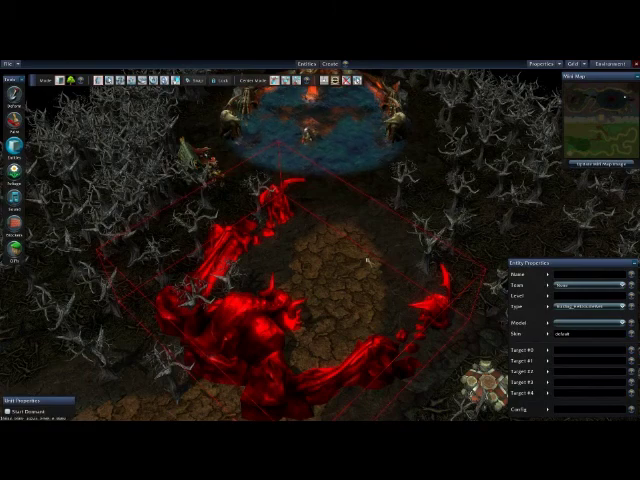
key("Delete")
scroll(300, 250, "up", 5)
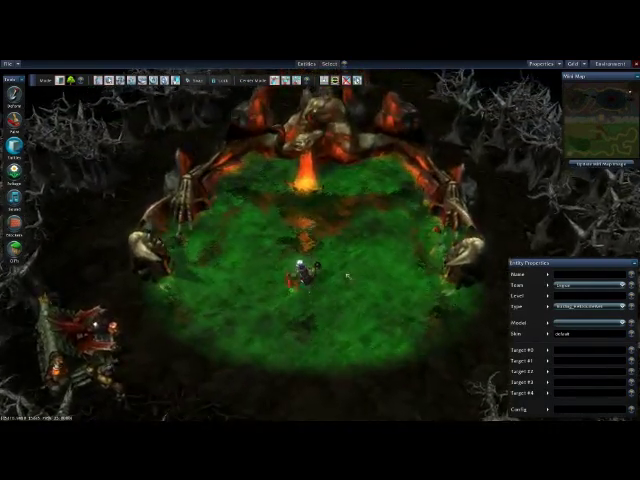
Select the well's water surface, browse its Model list, then view the basin
left_click(330, 240)
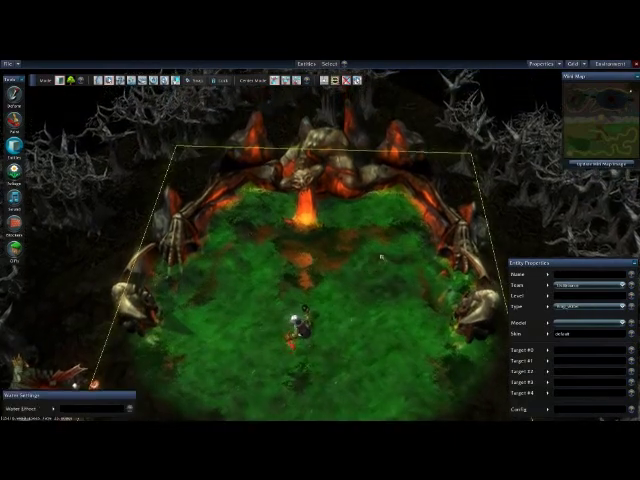
left_click(564, 322)
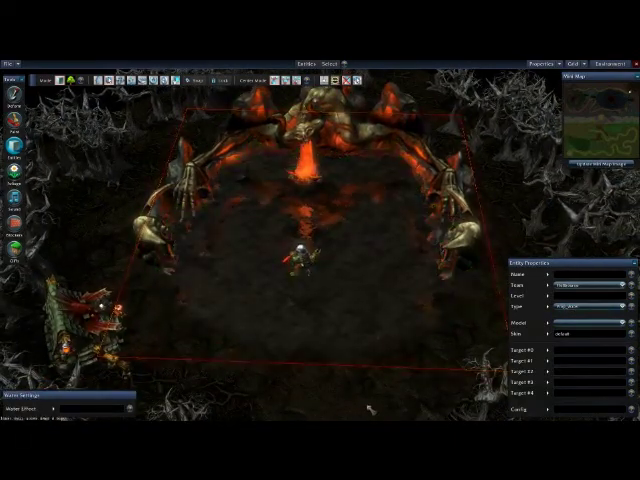
left_click(381, 326)
left_click(380, 325)
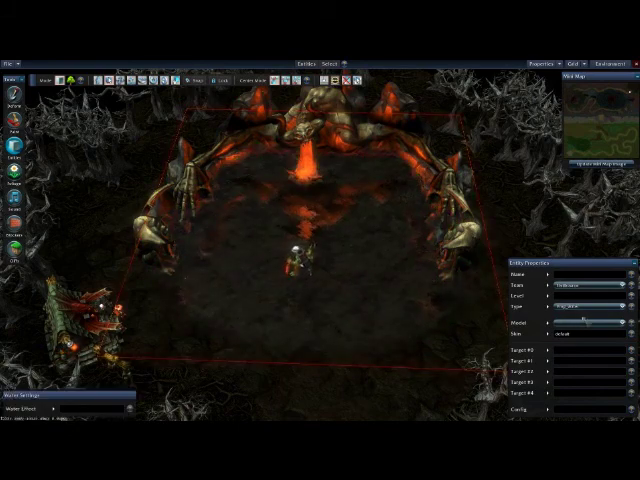
left_click(577, 323)
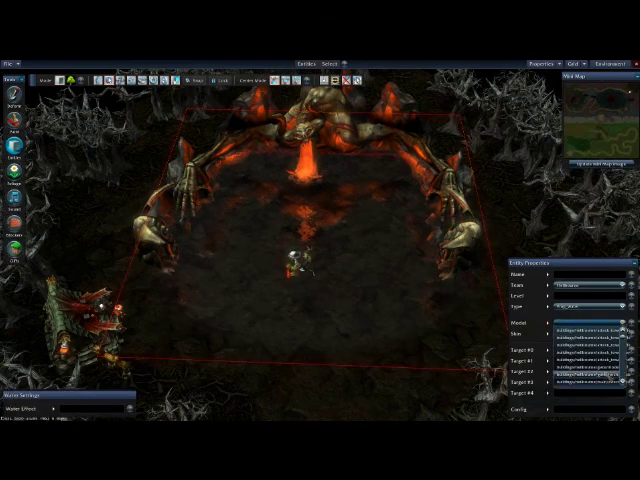
left_click(369, 340)
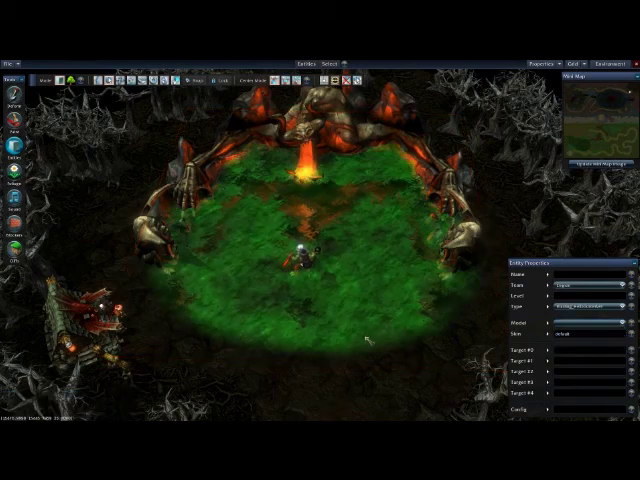
key("Down")
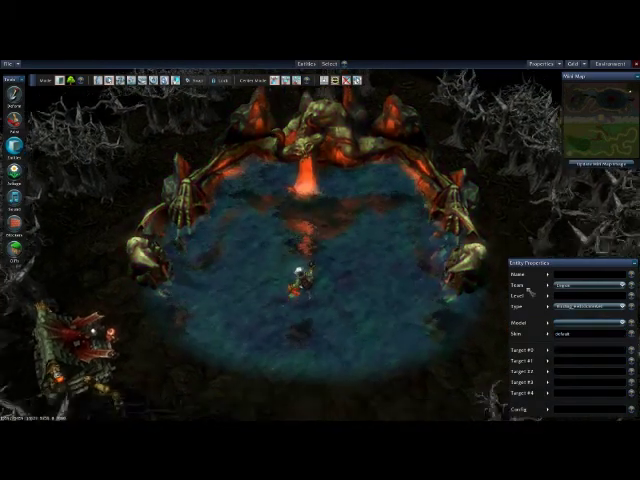
Choose the well building type and place it over the water-filled basin
left_click(590, 309)
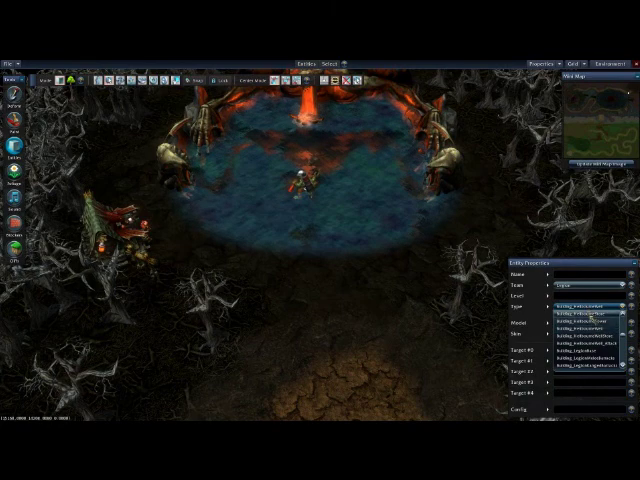
key("Return")
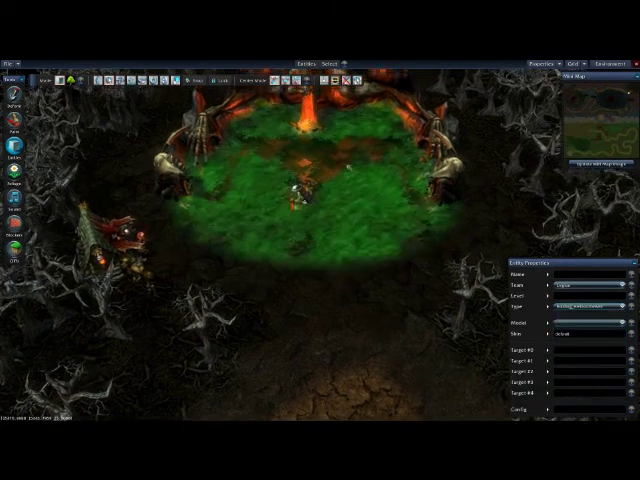
key("Up")
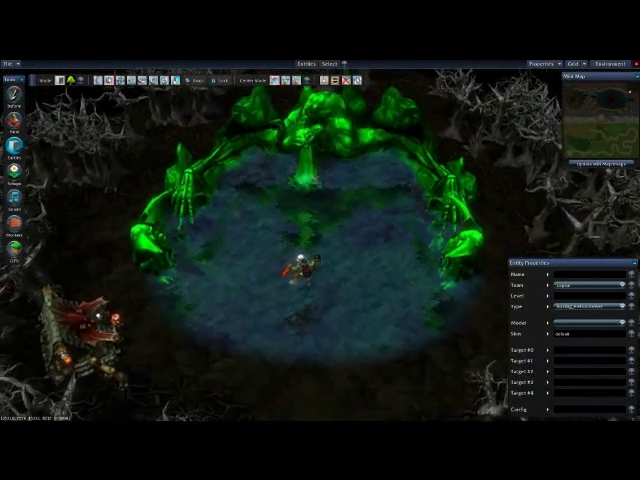
left_click(313, 232)
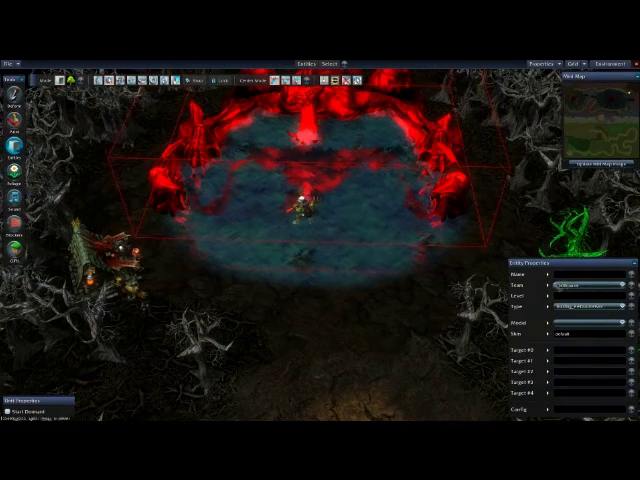
scroll(361, 304, "up", 3)
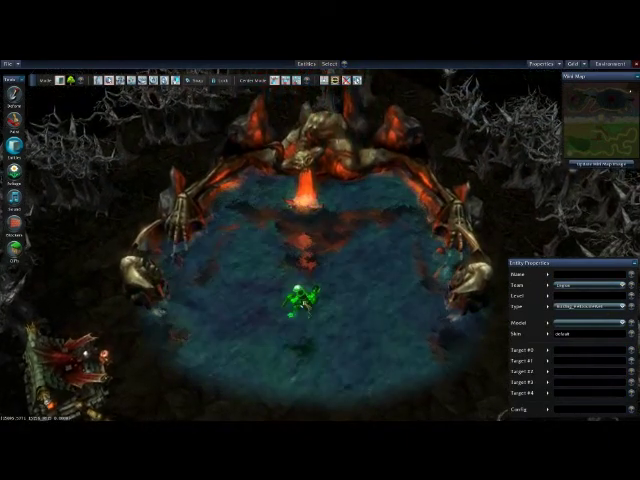
scroll(402, 263, "up", 5)
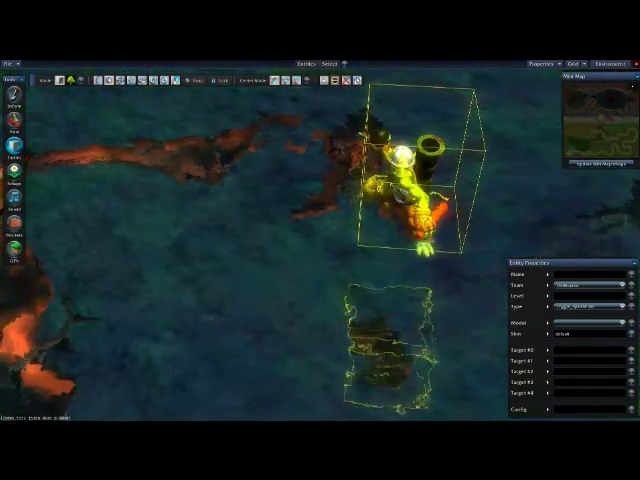
Change the unit placed in the basin to the well attack building type
middle_click_drag(427, 230, 297, 222)
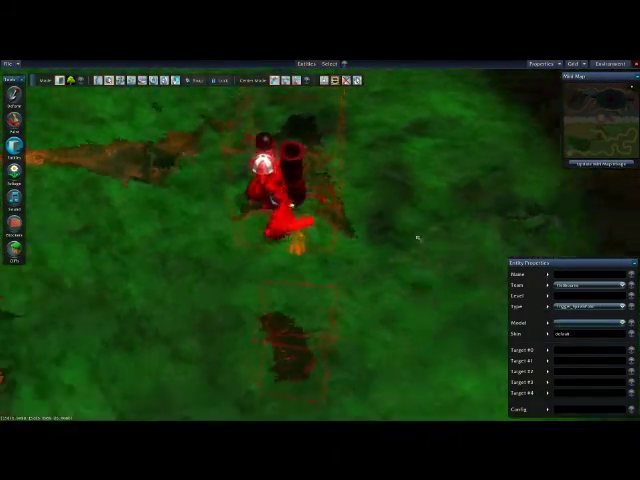
scroll(418, 238, "down", 5)
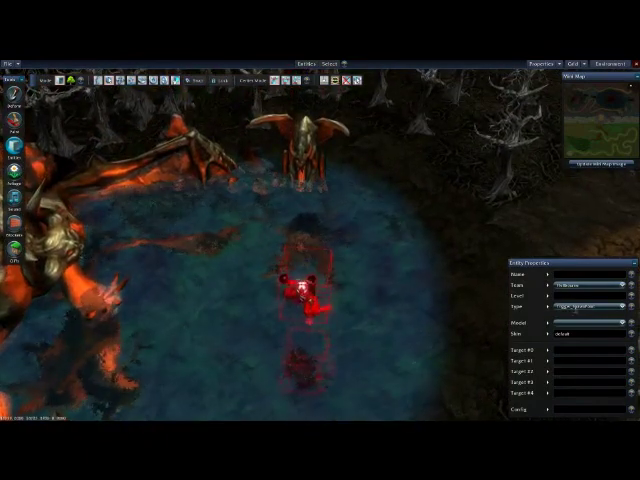
left_click(618, 307)
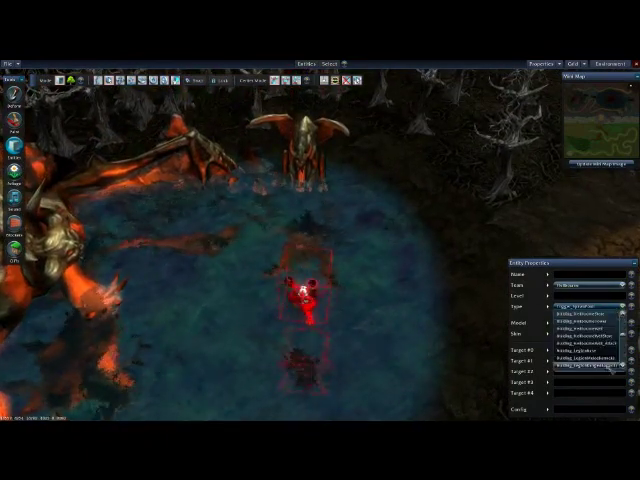
left_click(471, 228)
middle_click_drag(496, 267, 300, 200)
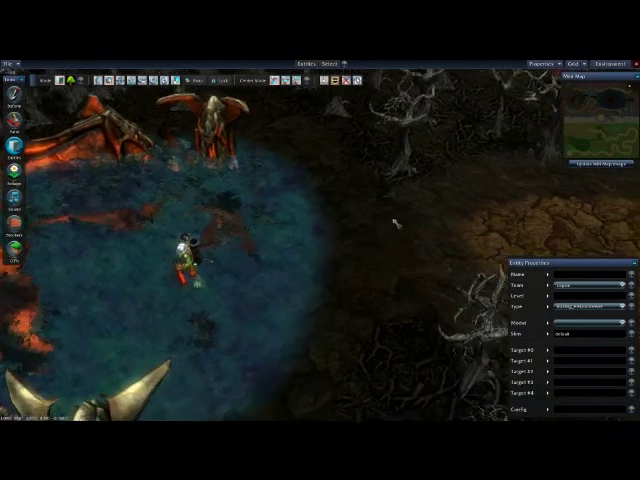
key("Up")
key("Up")
key("Up")
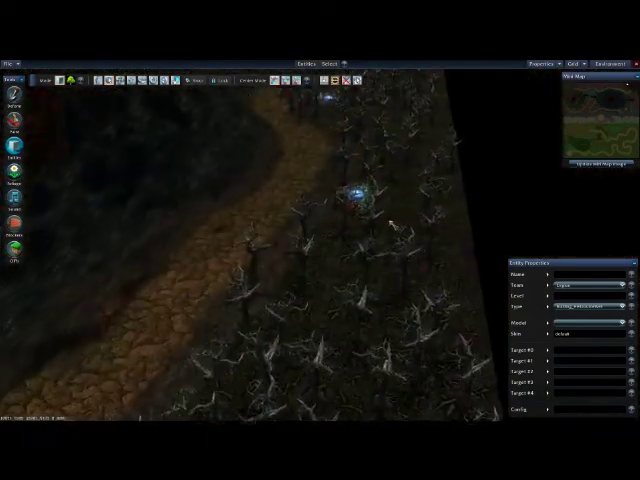
scroll(287, 229, "up", 3)
scroll(251, 224, "up", 5)
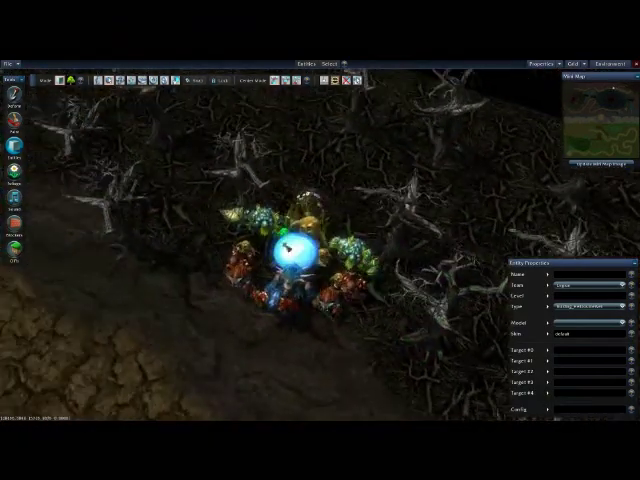
left_click(300, 256)
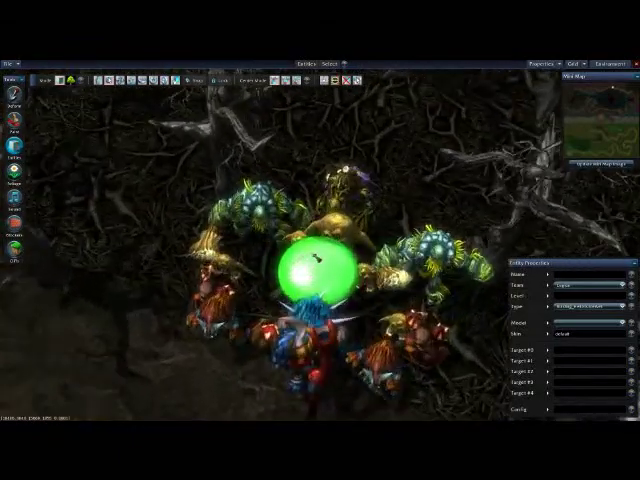
scroll(320, 258, "up", 4)
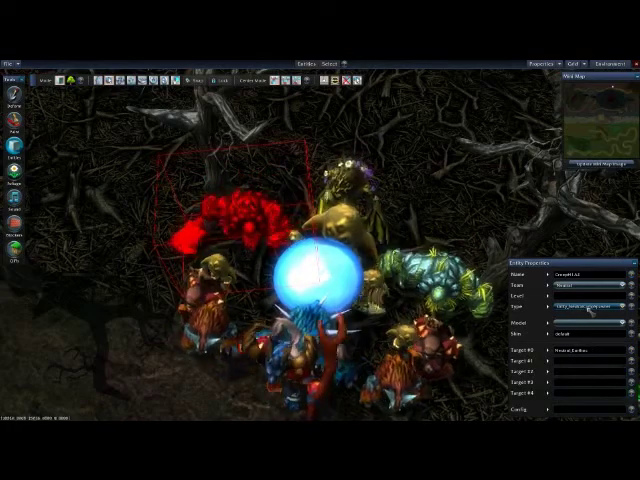
scroll(229, 267, "down", 5)
scroll(240, 253, "down", 3)
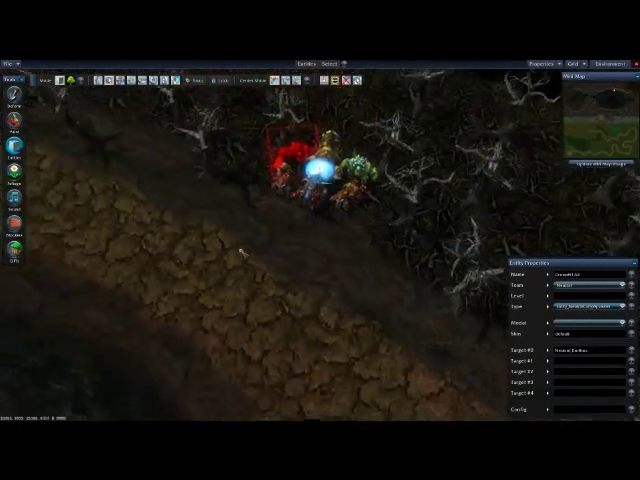
scroll(240, 243, "down", 3)
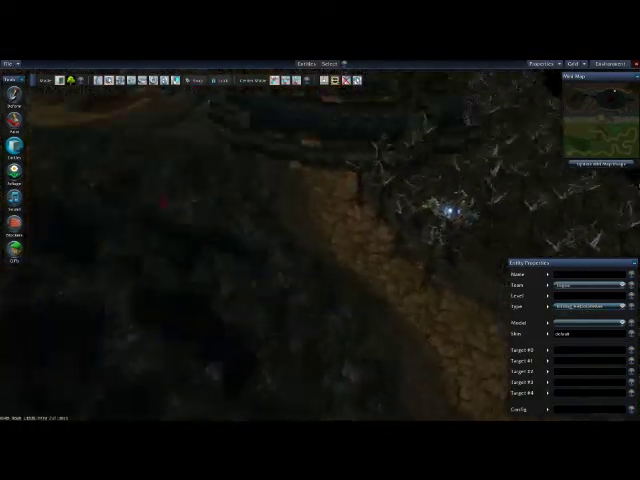
mouse_move(237, 243)
middle_mouse_down()
mouse_move(304, 260)
mouse_move(320, 240)
middle_mouse_up()
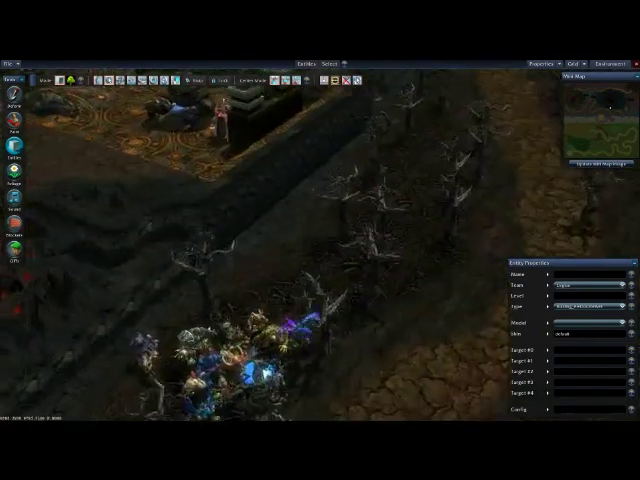
middle_click_drag(232, 244, 262, 243)
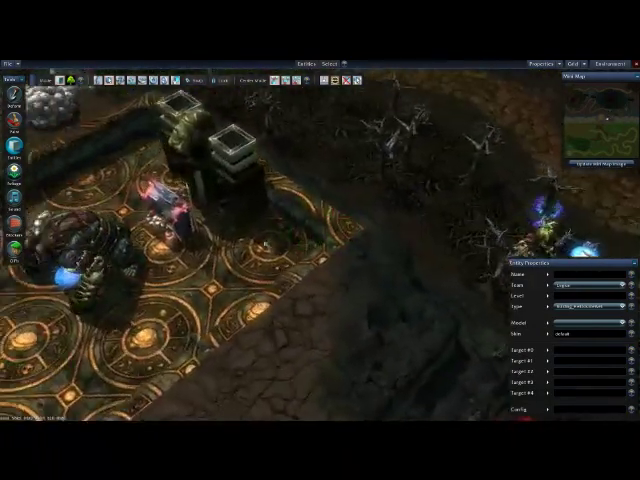
middle_click_drag(262, 243, 300, 250)
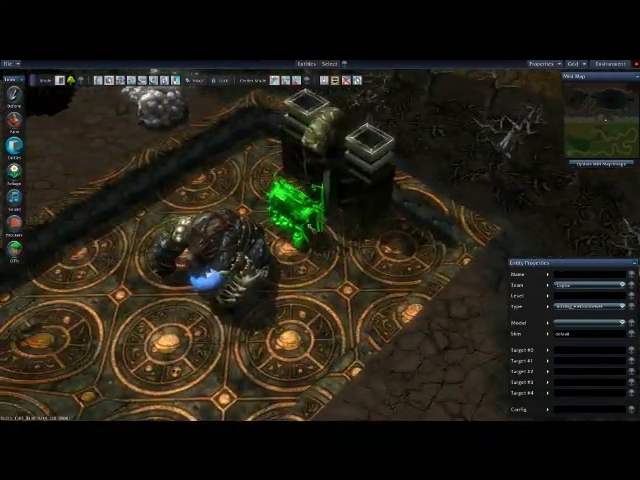
left_click(315, 270)
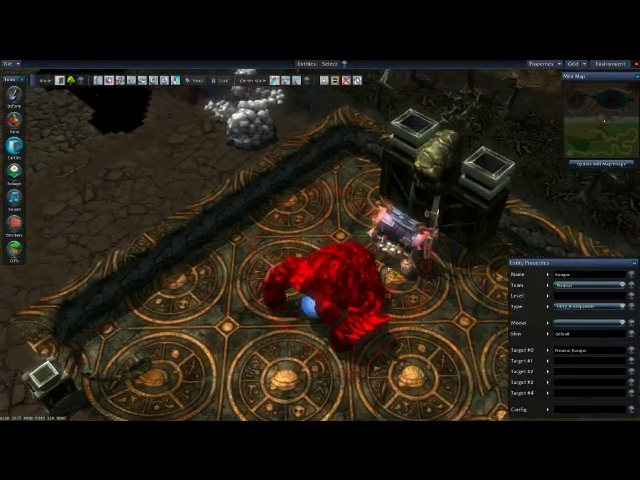
middle_click_drag(318, 265, 355, 255)
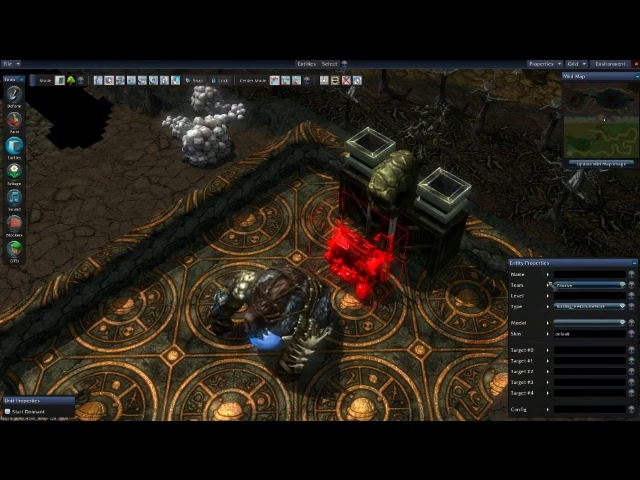
scroll(113, 176, "down", 3)
scroll(147, 200, "down", 3)
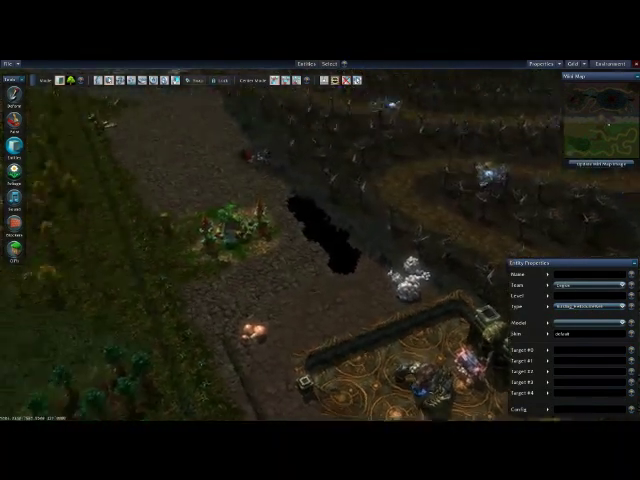